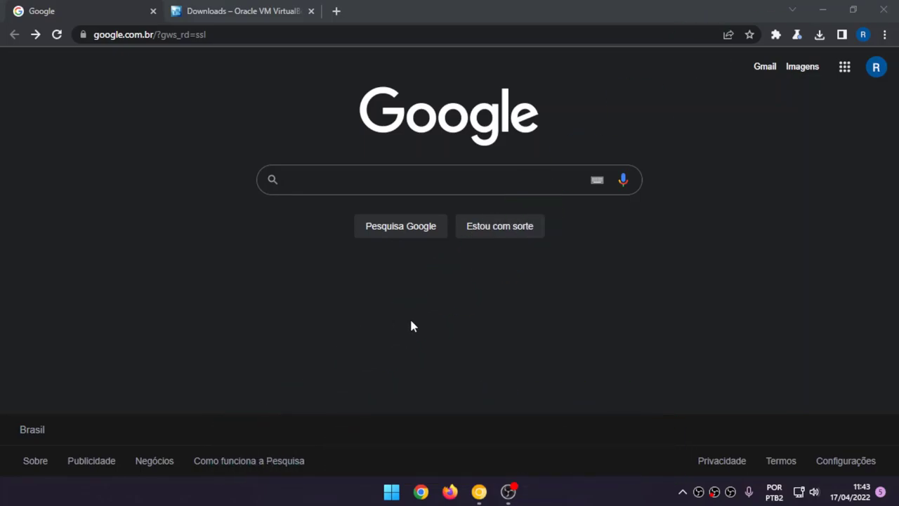
- Search Google for "download virtualbox"
left_click(506, 188)
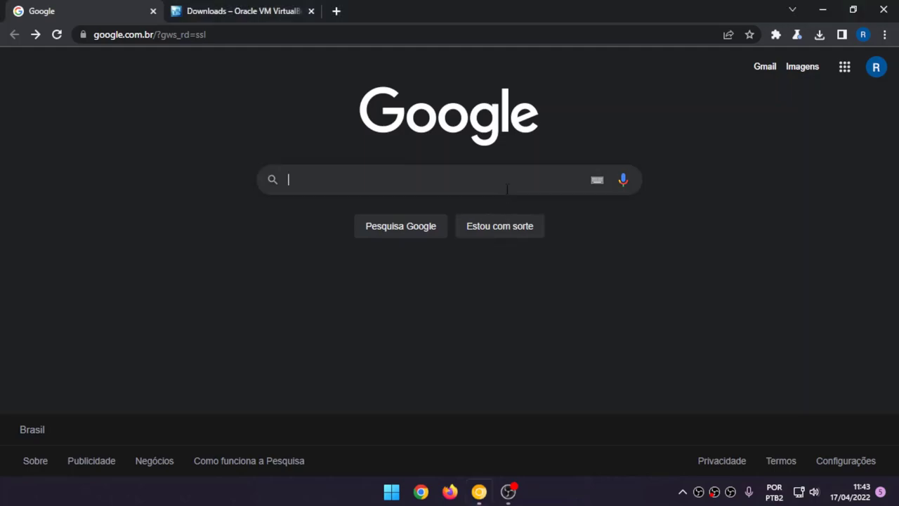
type("do")
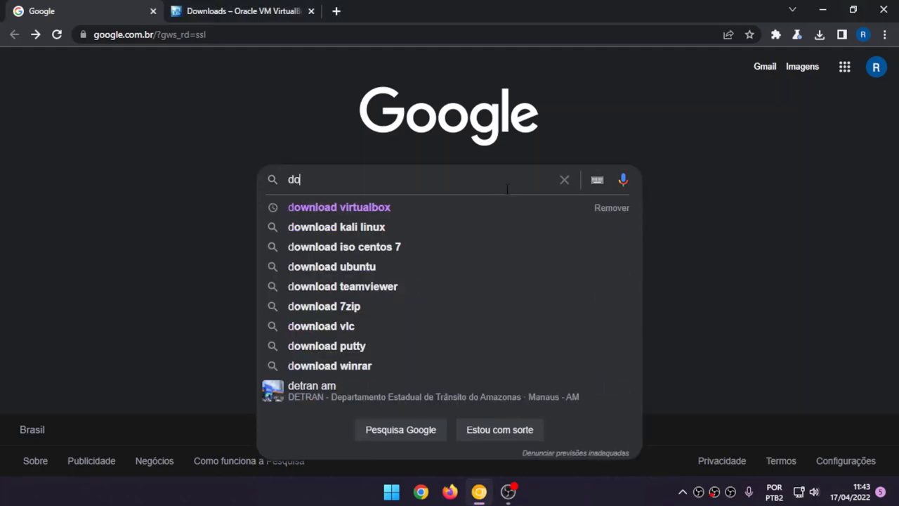
type("wnload virtualbox")
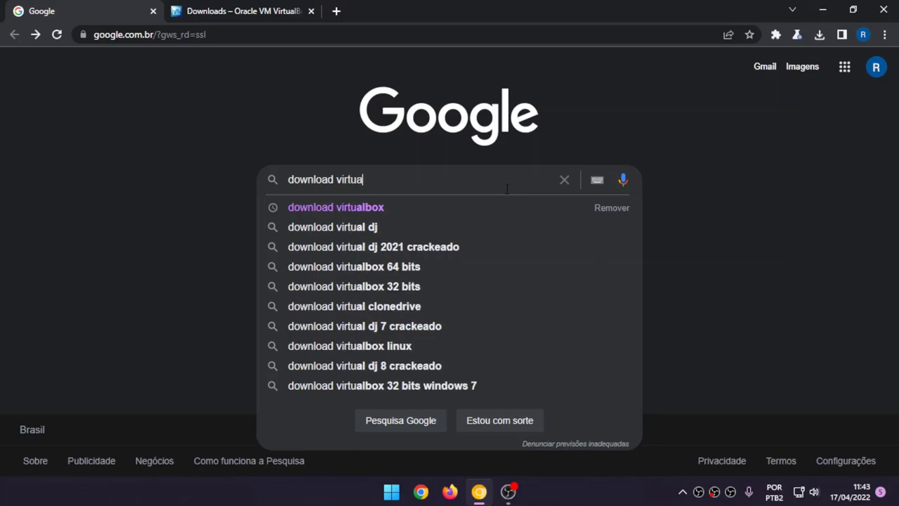
key("Return")
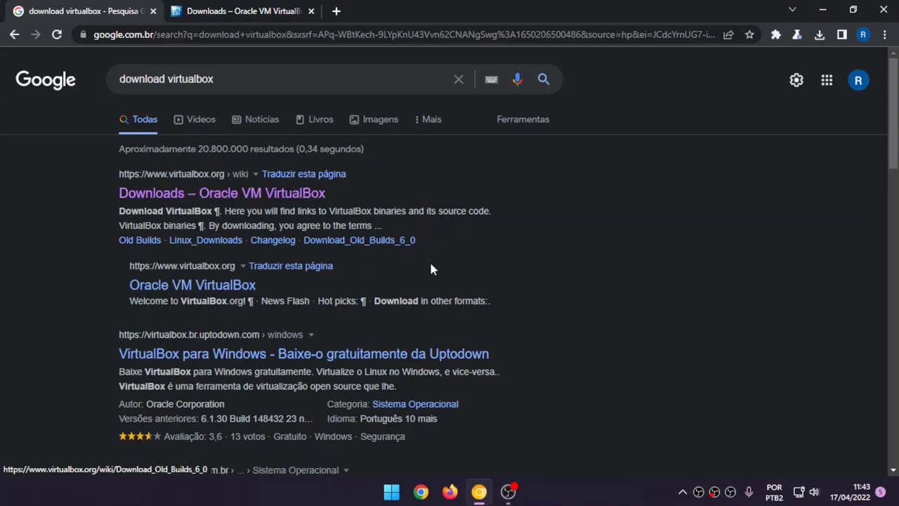
- Open the "Downloads – Oracle VM VirtualBox" result from virtualbox.org and close the duplicate tab
scroll(427, 262, "down", 2)
scroll(430, 267, "up", 2)
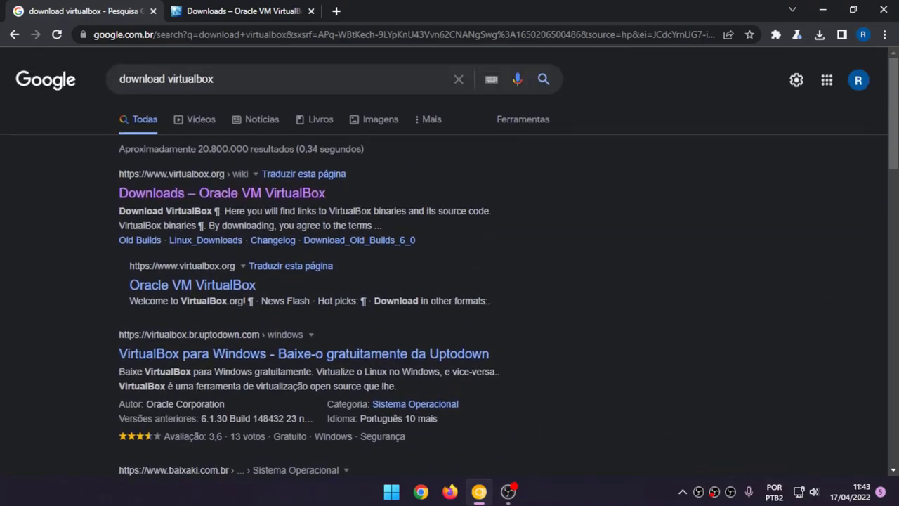
left_click(291, 202)
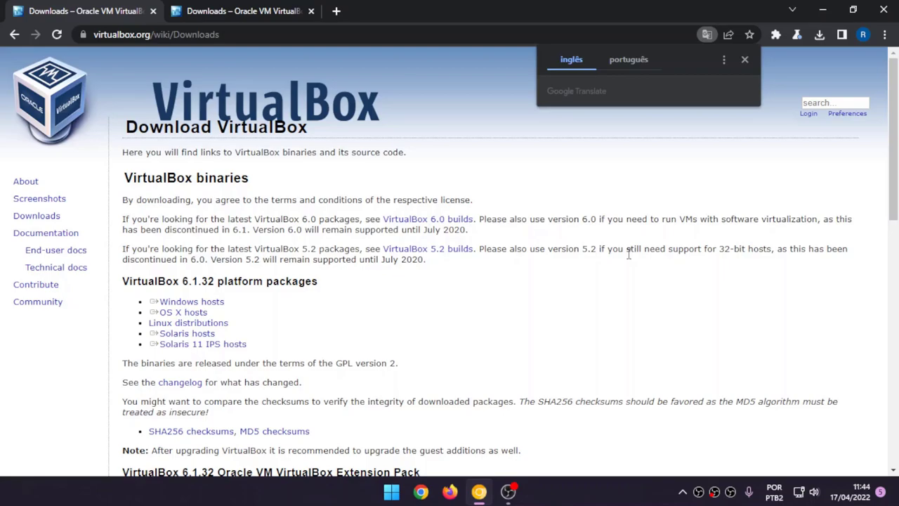
key("ctrl+w")
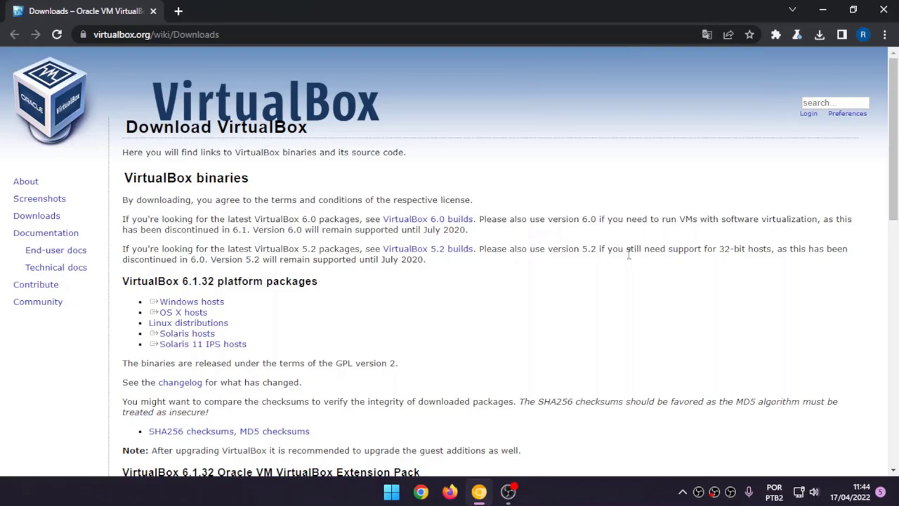
- Examine the VirtualBox 6.1.32 platform packages offered for Windows, OS X, Linux and Solaris hosts
scroll(628, 255, "down", 1)
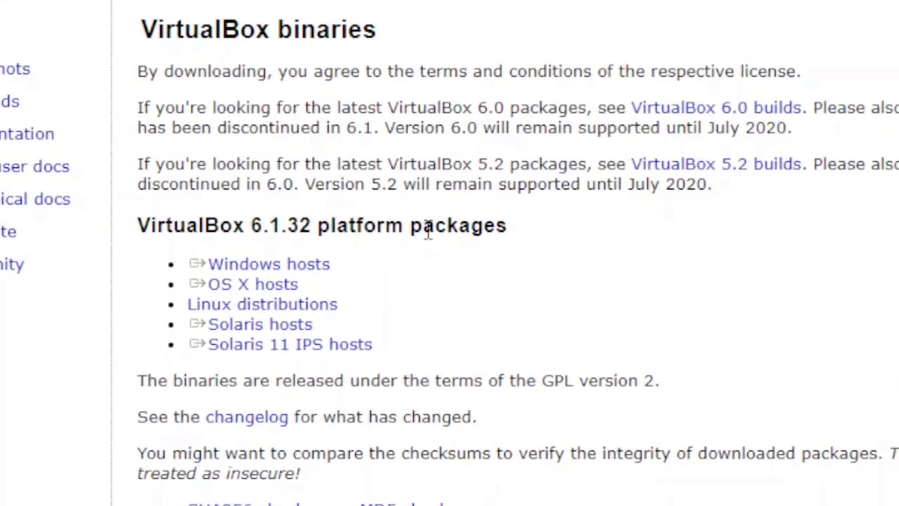
triple_click(272, 268)
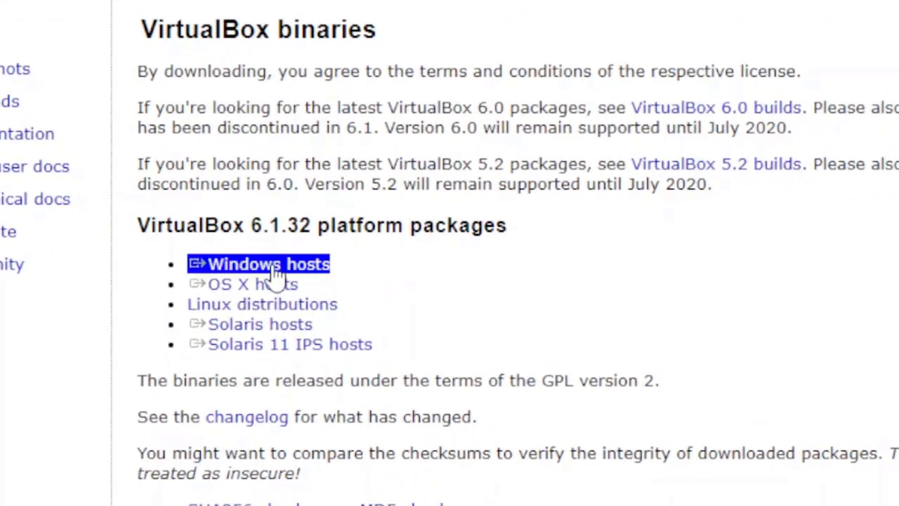
triple_click(267, 293)
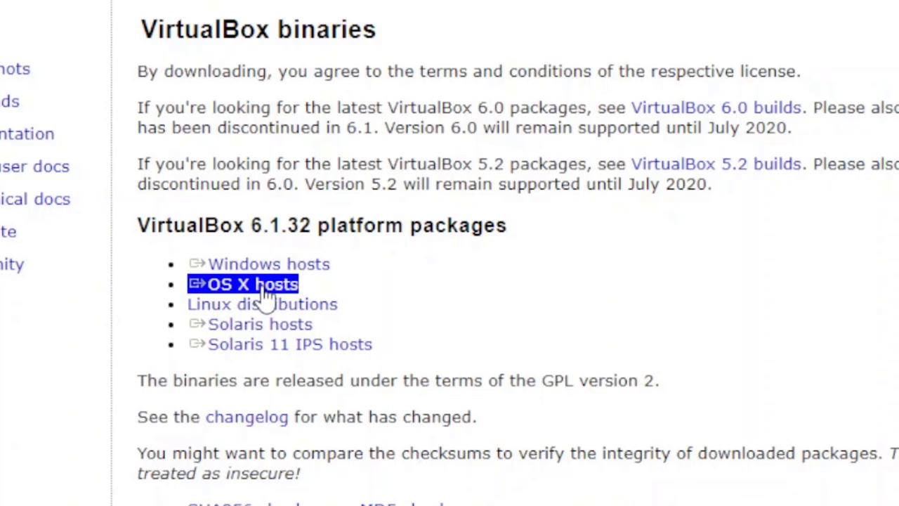
triple_click(267, 306)
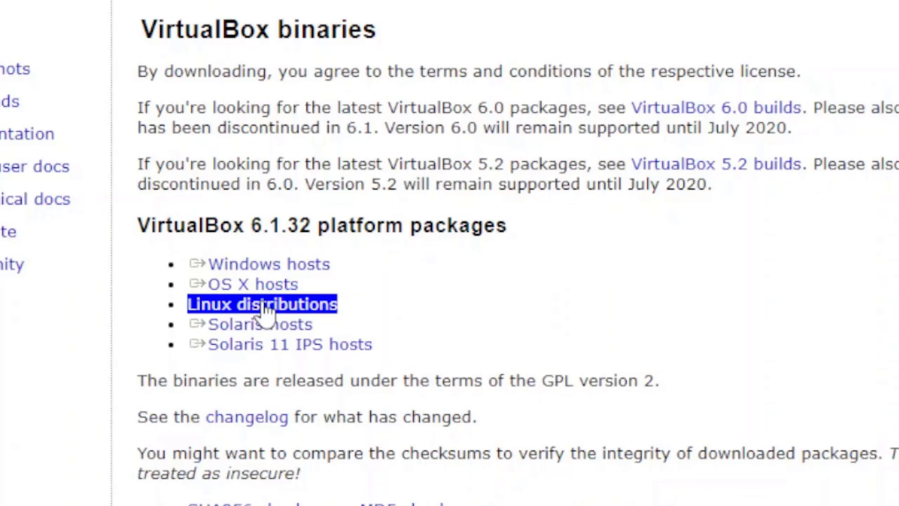
triple_click(265, 325)
triple_click(259, 346)
left_click(284, 372)
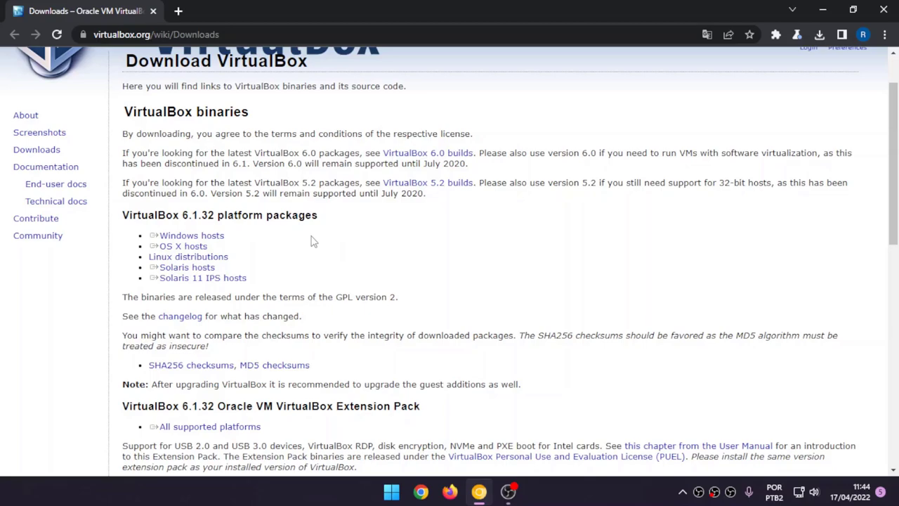
- Download the VirtualBox 6.1.32 package for Windows hosts and dismiss the download completion window
triple_click(218, 236)
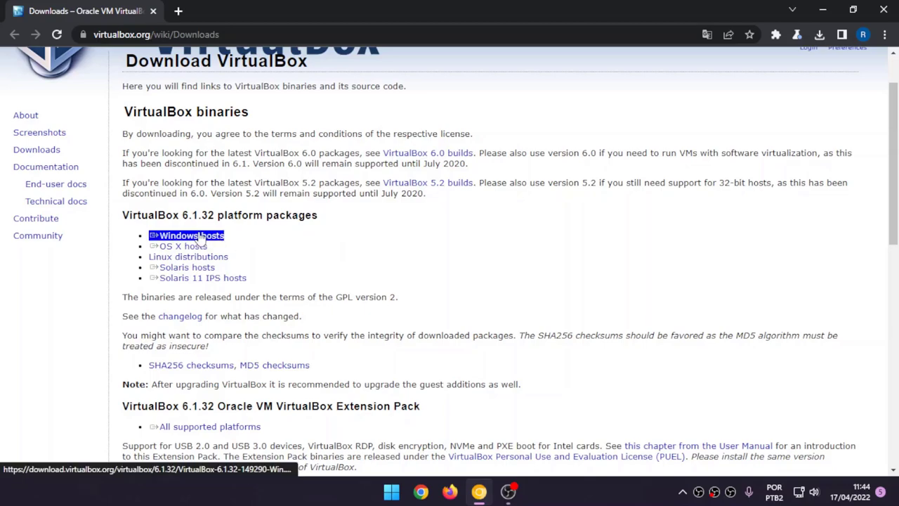
mouse_move(201, 239)
left_mouse_down()
mouse_move(186, 245)
mouse_move(192, 239)
left_mouse_up()
left_click(191, 239)
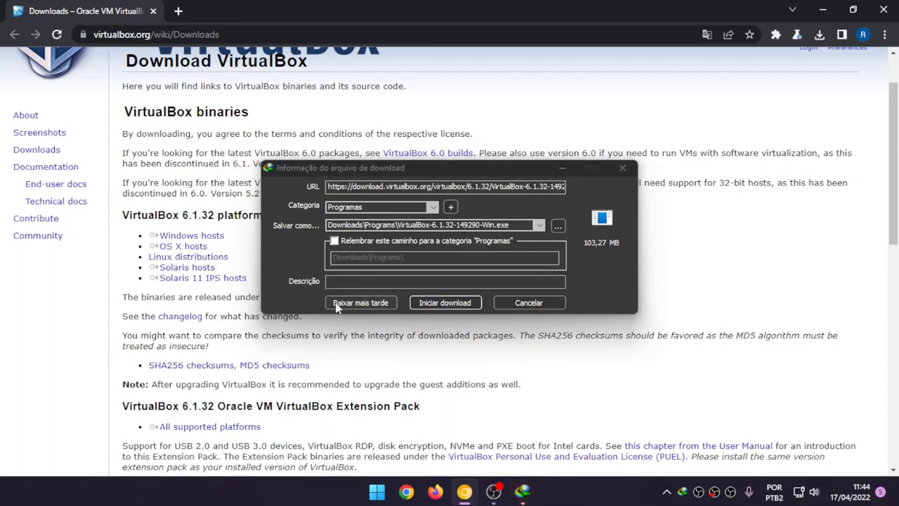
left_click(442, 303)
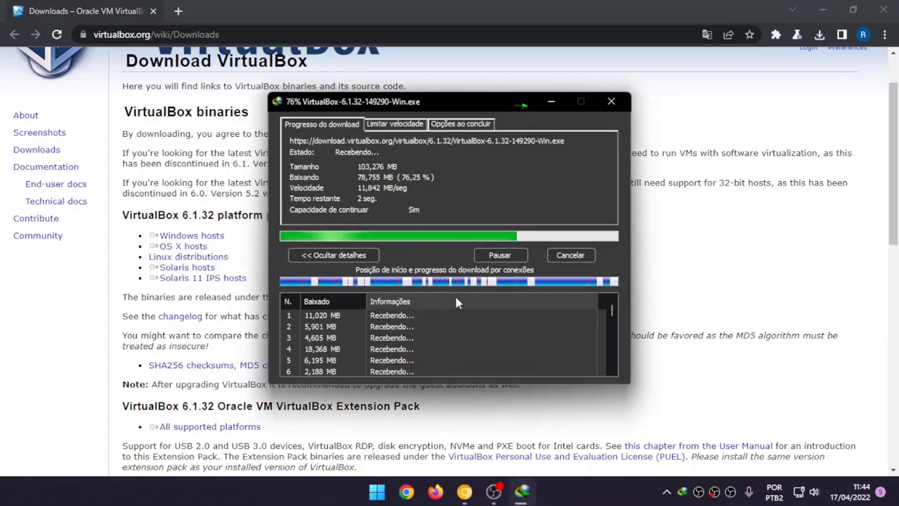
scroll(522, 286, "down", 2)
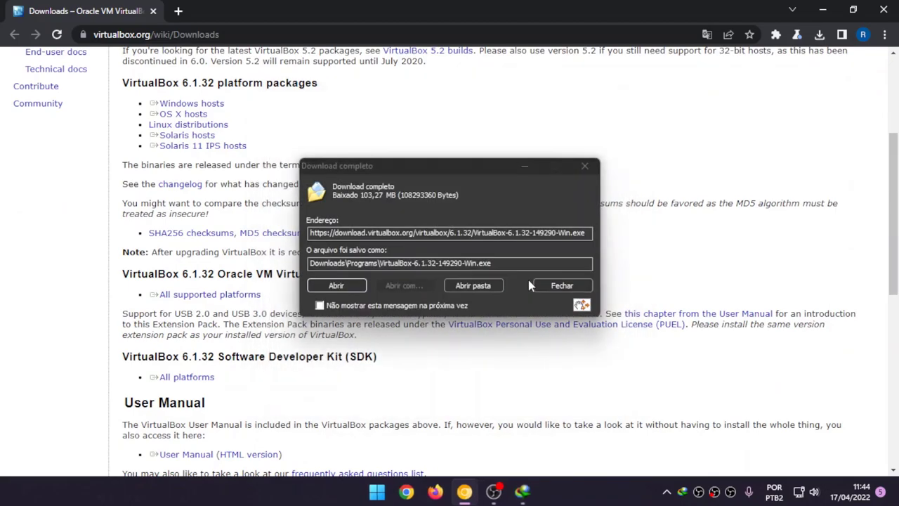
left_click(594, 169)
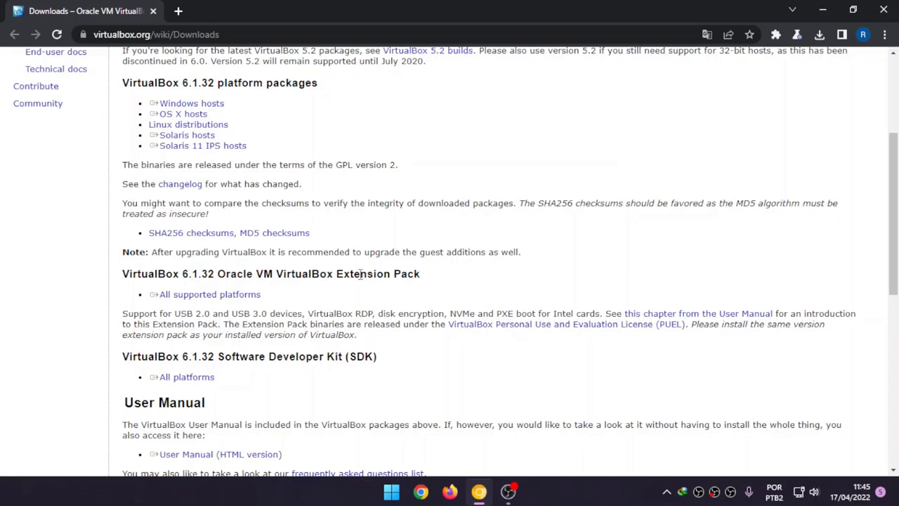
- Download the VirtualBox 6.1.32 Extension Pack for all supported platforms and open the browser's download list
triple_click(268, 295)
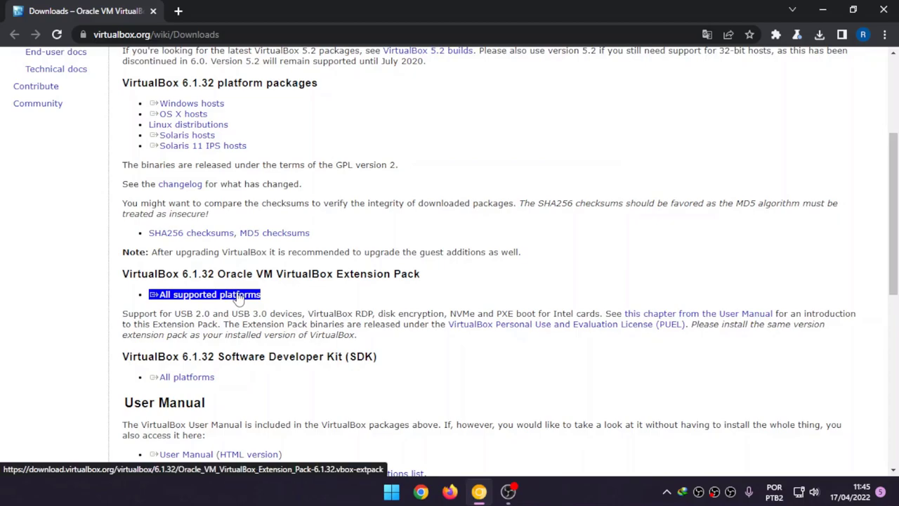
left_click(239, 297)
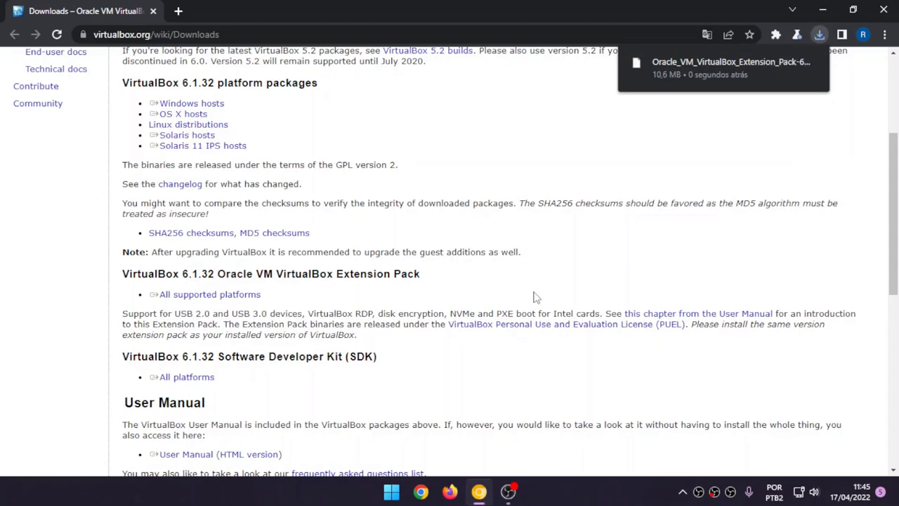
key("ctrl+j")
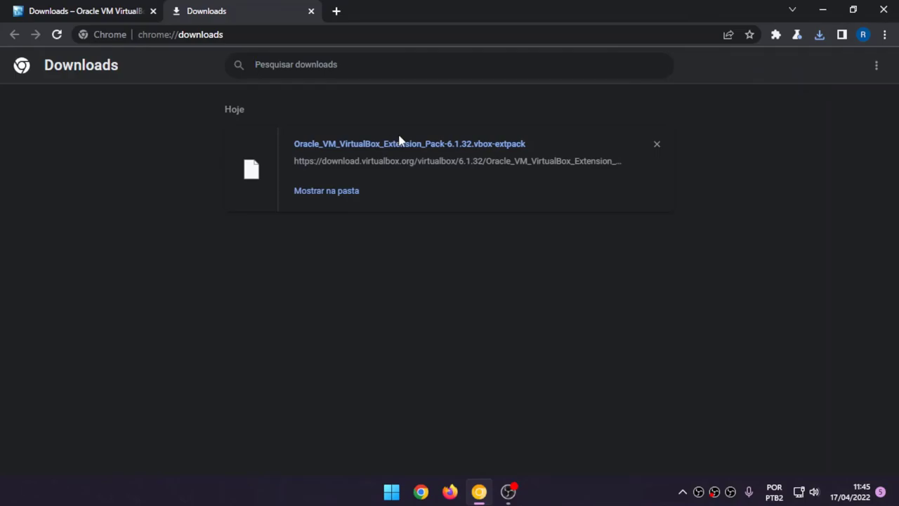
- Clear all entries from the browser's download list and close the browser
left_click(874, 76)
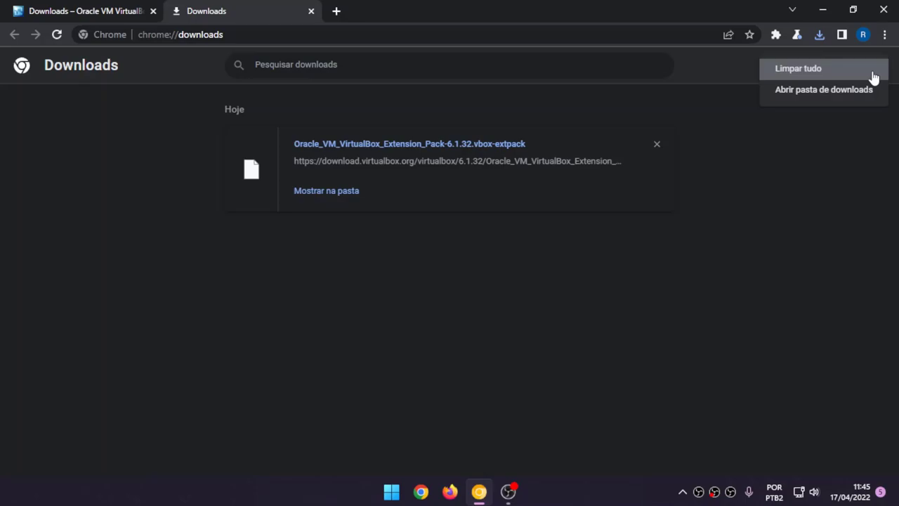
left_click(873, 71)
left_click(883, 10)
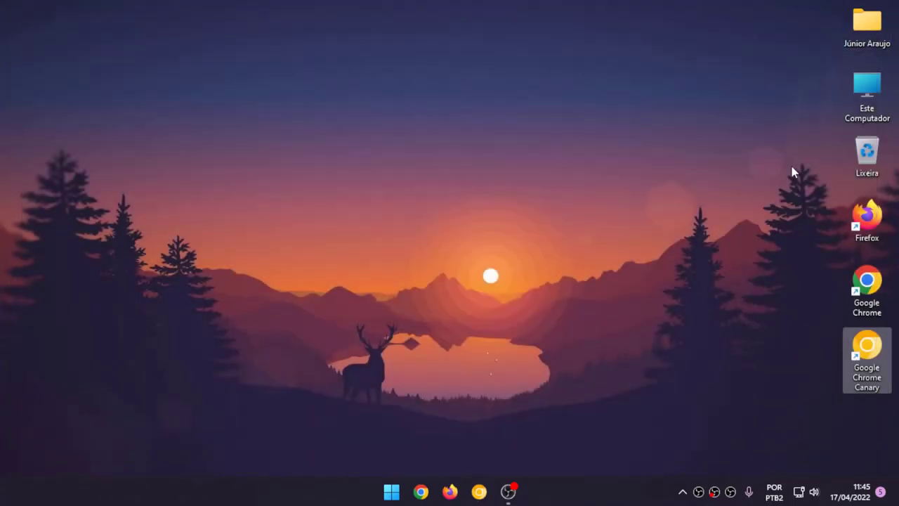
key("alt+Tab")
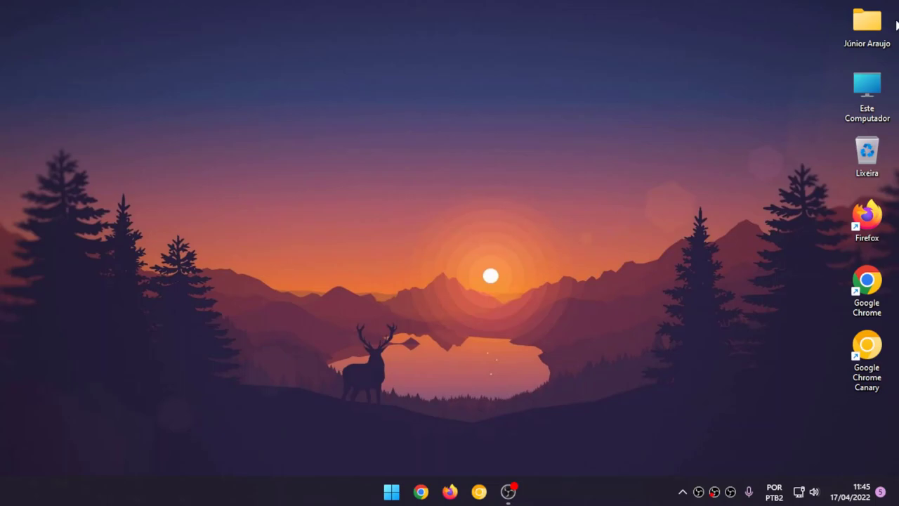
- Open the Programs folder inside Downloads from the user folder on the desktop
double_click(883, 31)
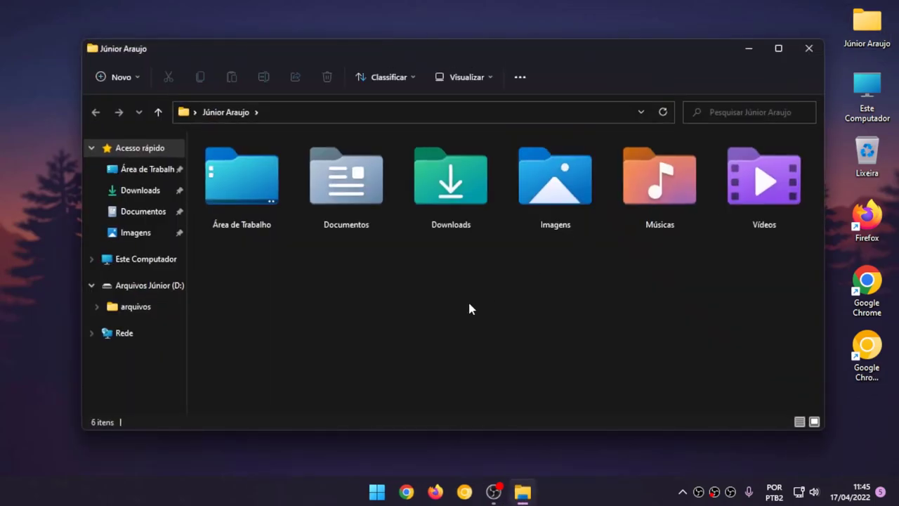
double_click(444, 205)
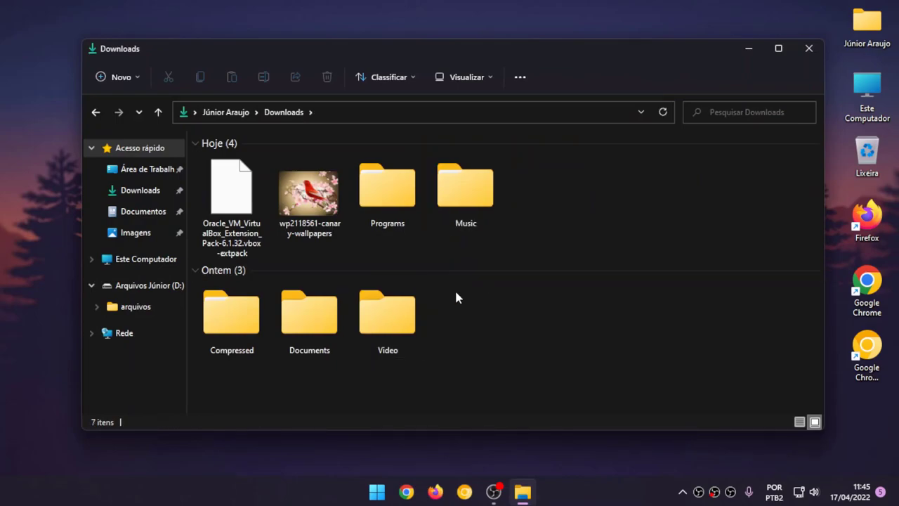
double_click(391, 211)
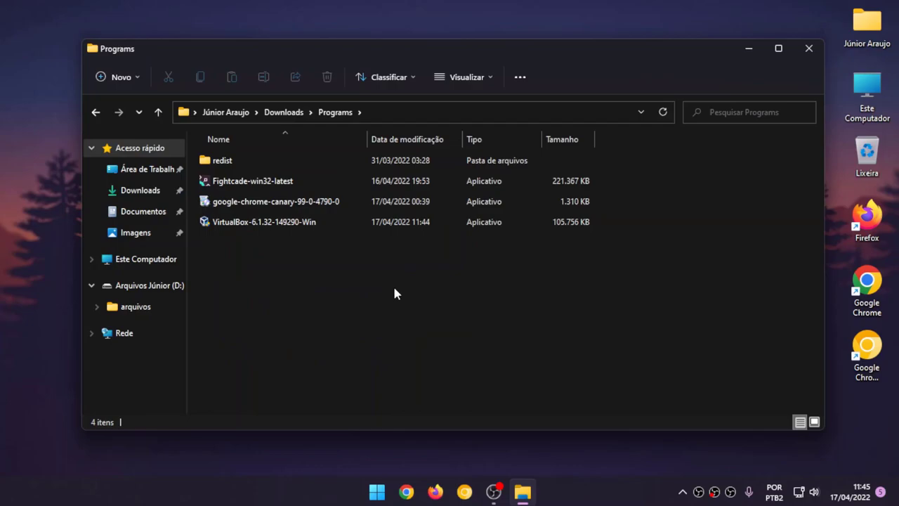
- Run the VirtualBox-6.1.32-149290-Win installer as administrator and minimize the file window
key("v")
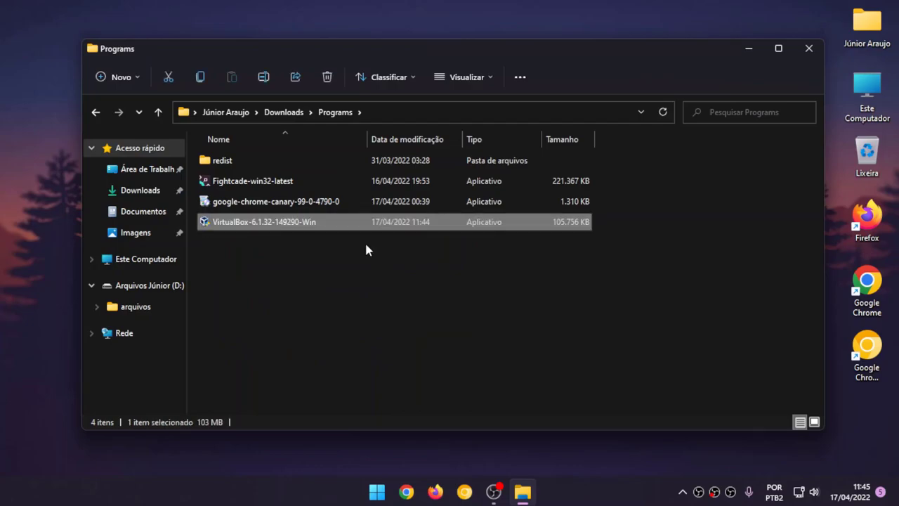
right_click(337, 224)
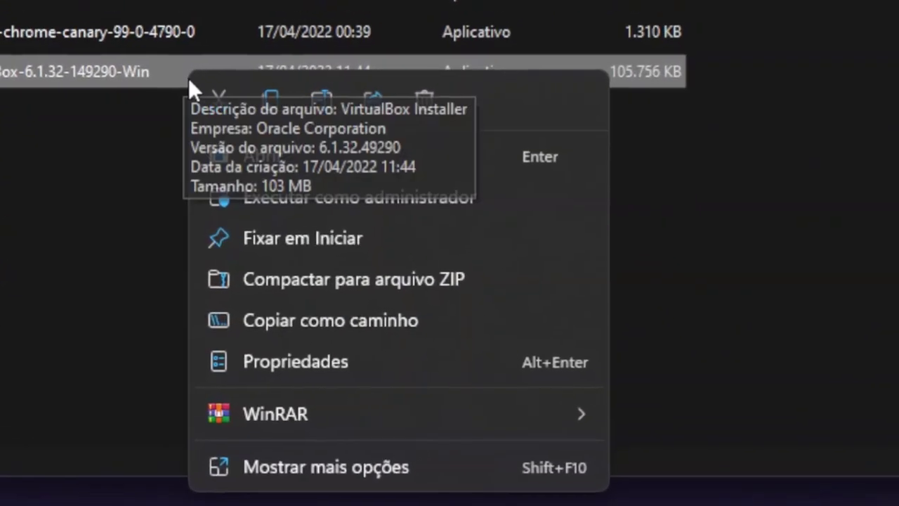
left_click(441, 191)
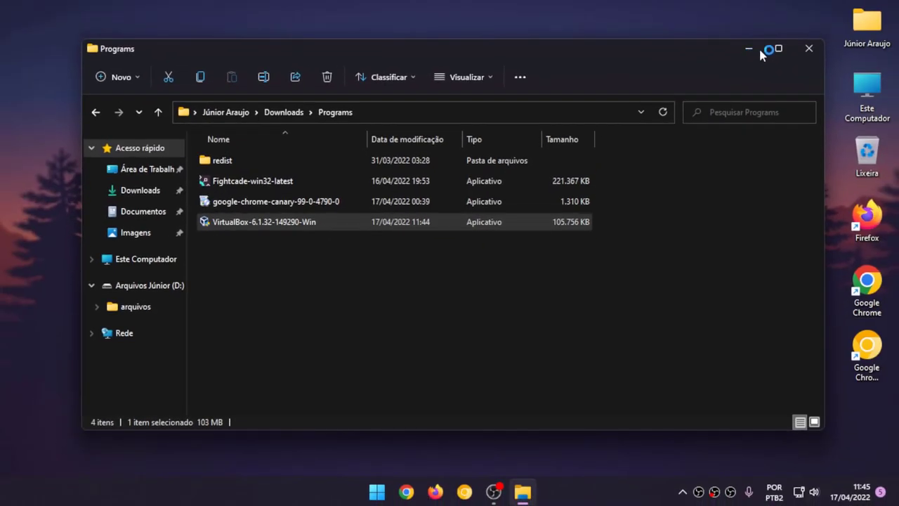
left_click(760, 49)
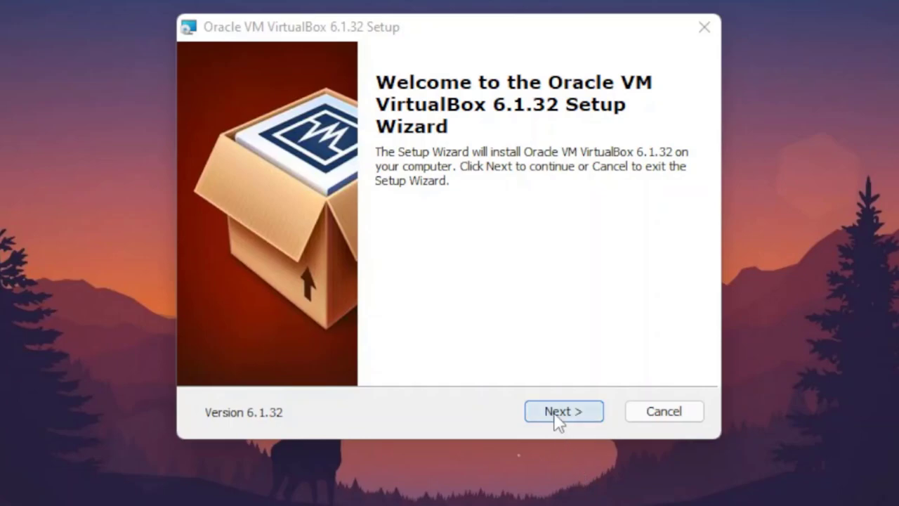
- Advance the VirtualBox 6.1.32 setup wizard, keeping the default features, installation location and remaining options
left_click(560, 415)
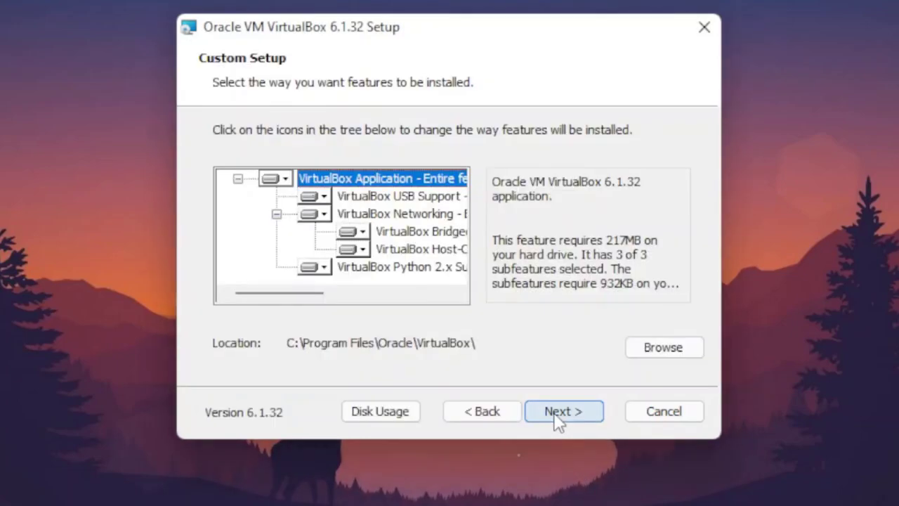
left_click(559, 415)
left_click(559, 415)
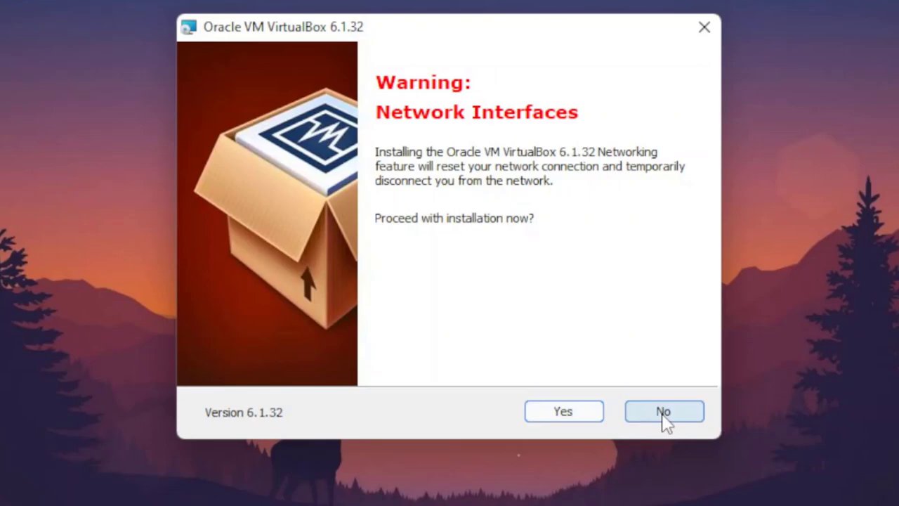
- Accept the network interfaces warning and install VirtualBox 6.1.32 together with the Oracle Corporation USB controller software
left_click(564, 415)
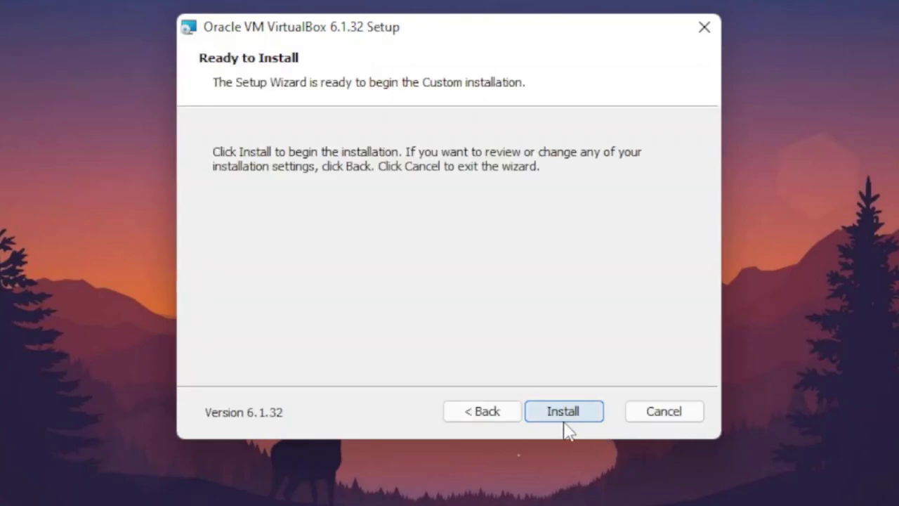
left_click(564, 420)
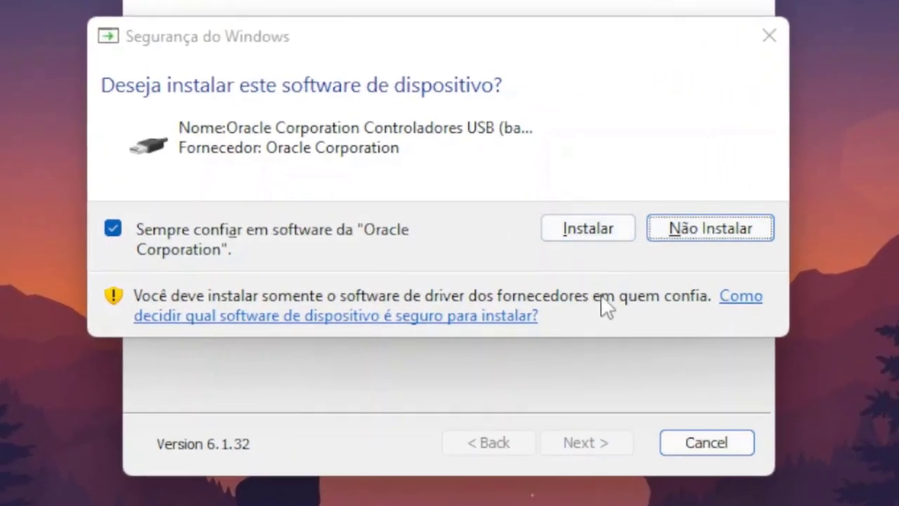
left_click(588, 229)
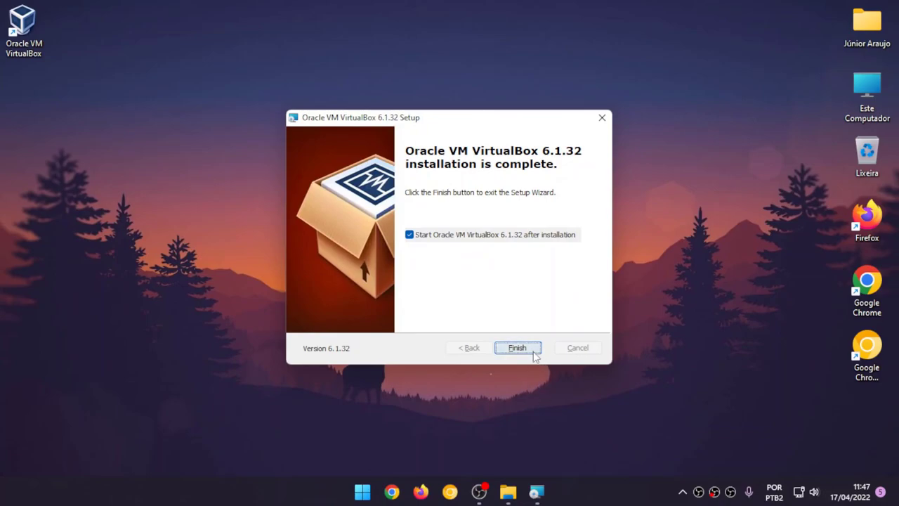
- Finish the VirtualBox 6.1.32 setup with the option to start the program, and close the manager window it launches
left_click(517, 348)
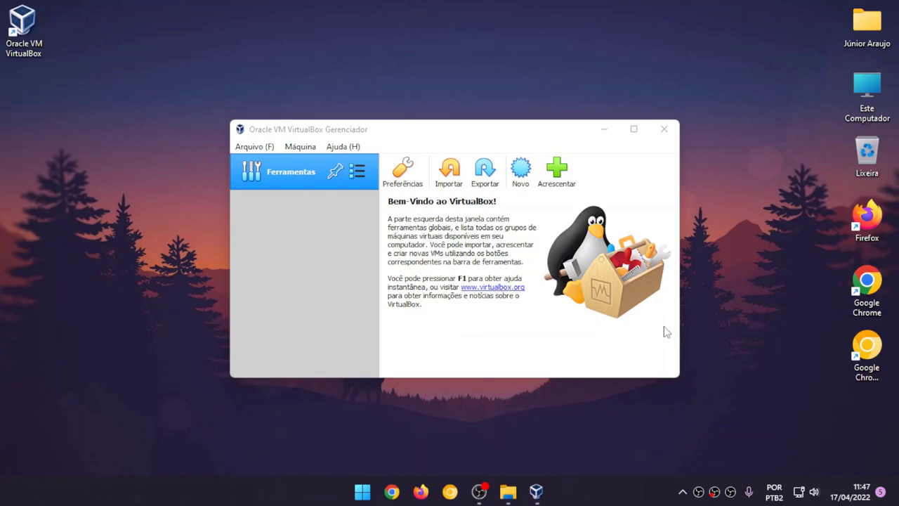
left_click(664, 130)
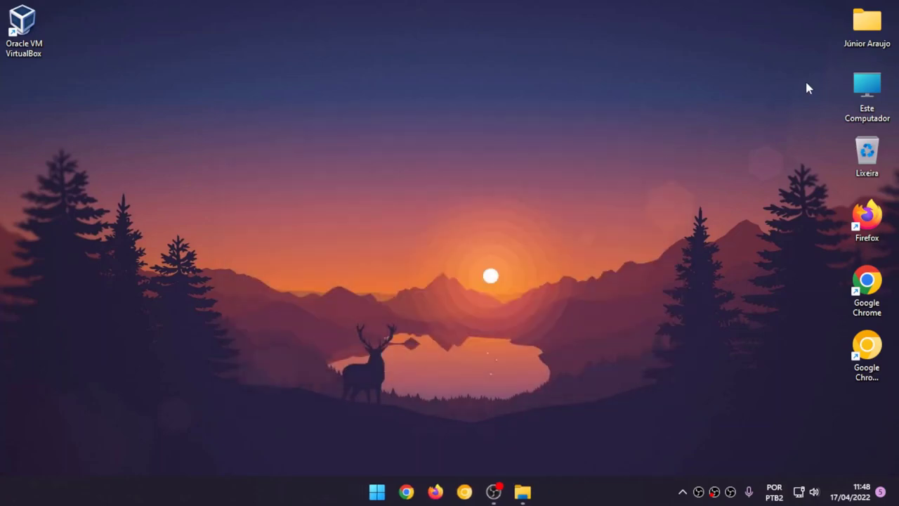
- Open the Oracle VM VirtualBox Extension Pack 6.1.32 file from the Downloads folder and close the file window
key("alt+Tab")
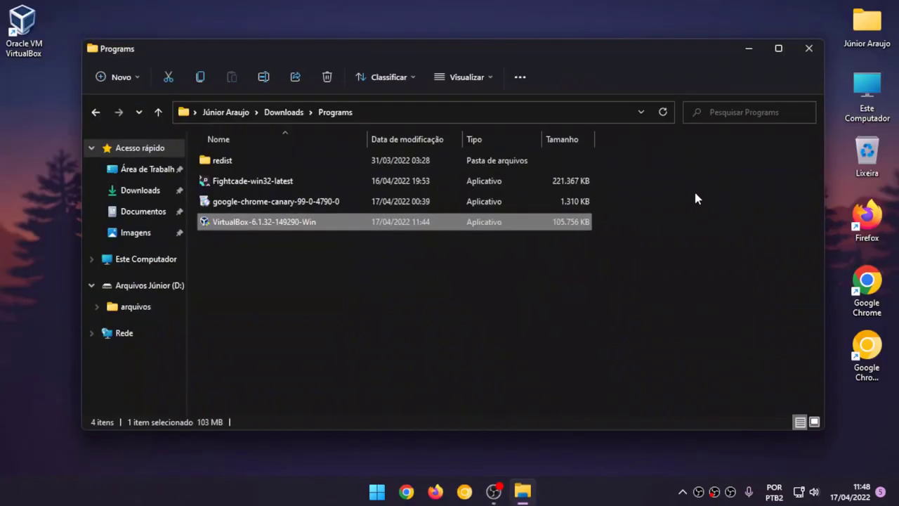
key("BackSpace")
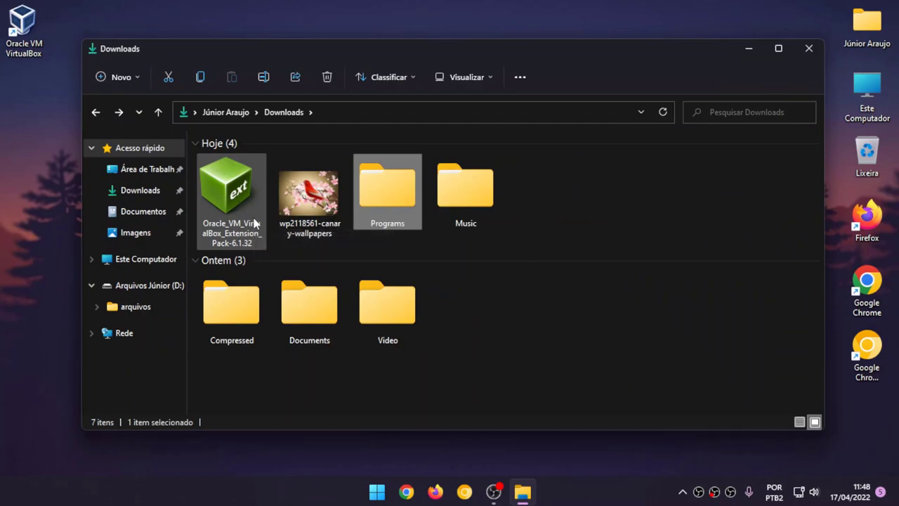
double_click(254, 223)
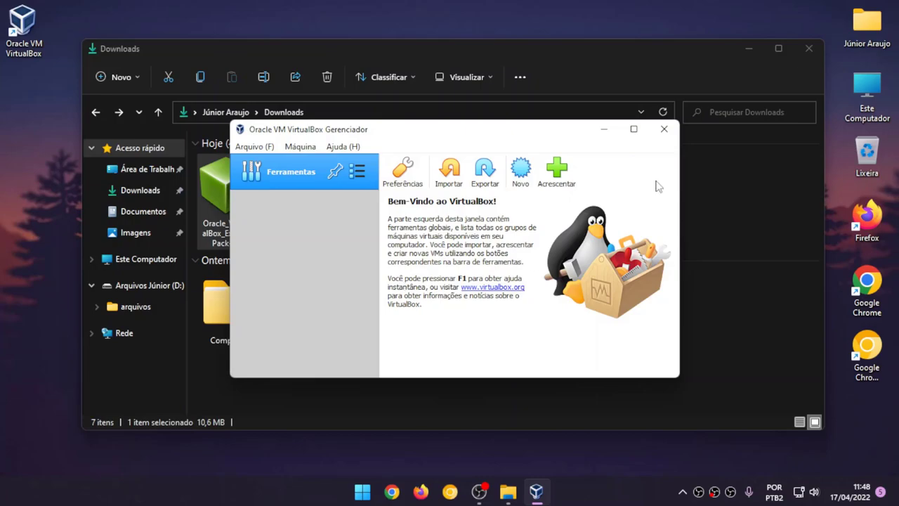
left_click(806, 58)
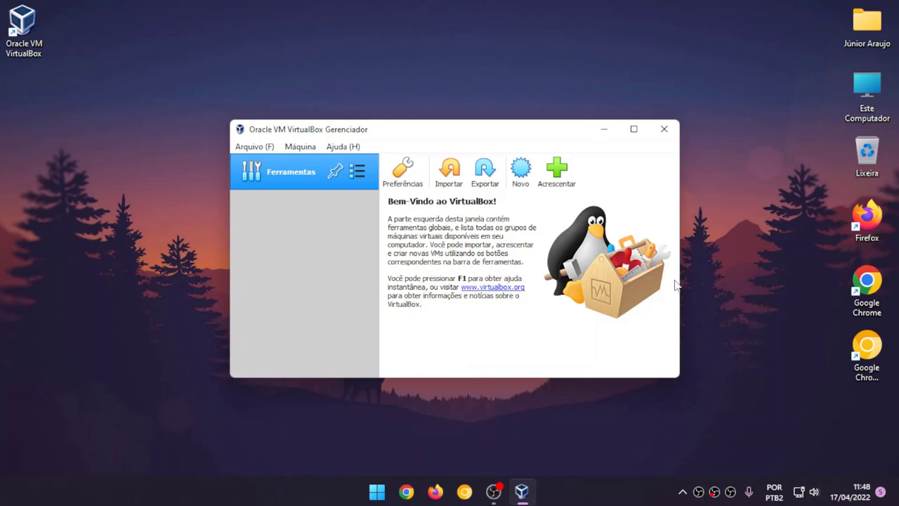
- Show the desktop, view the device and Windows specifications in Windows Settings, and minimize that window
key("super+d")
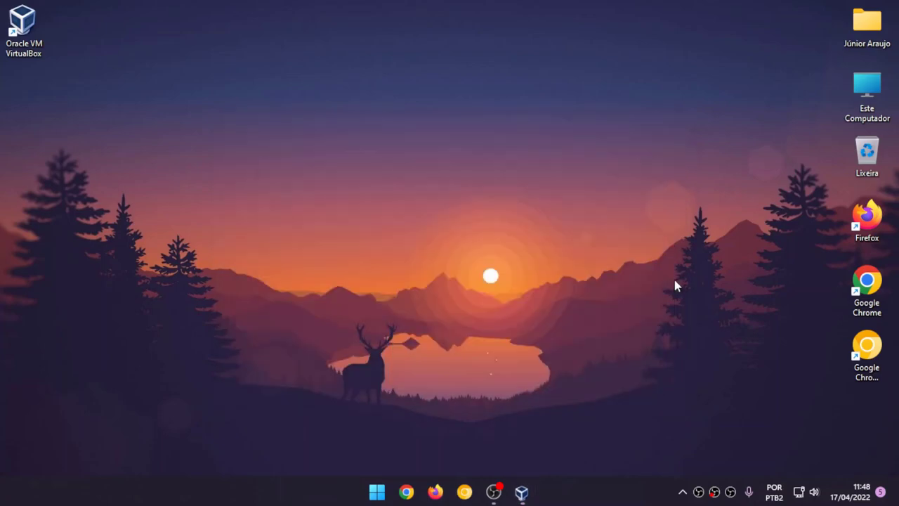
key("super+i")
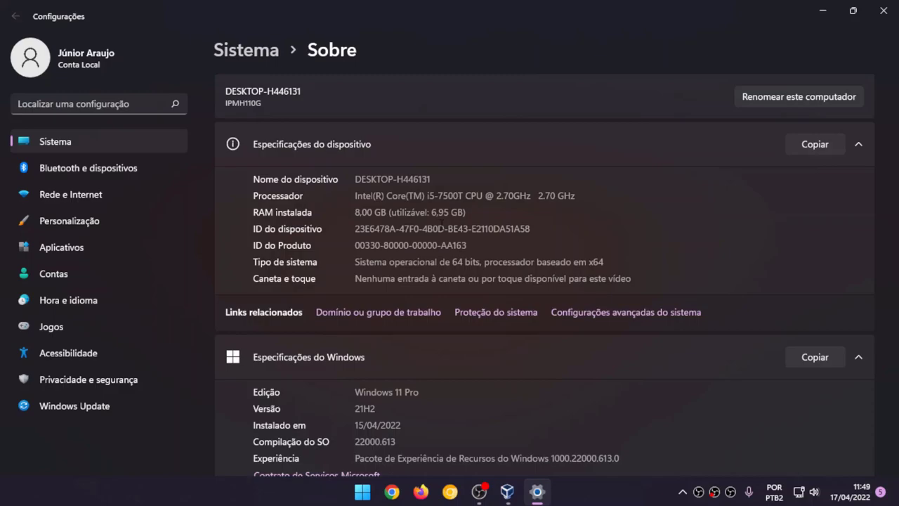
left_click(821, 13)
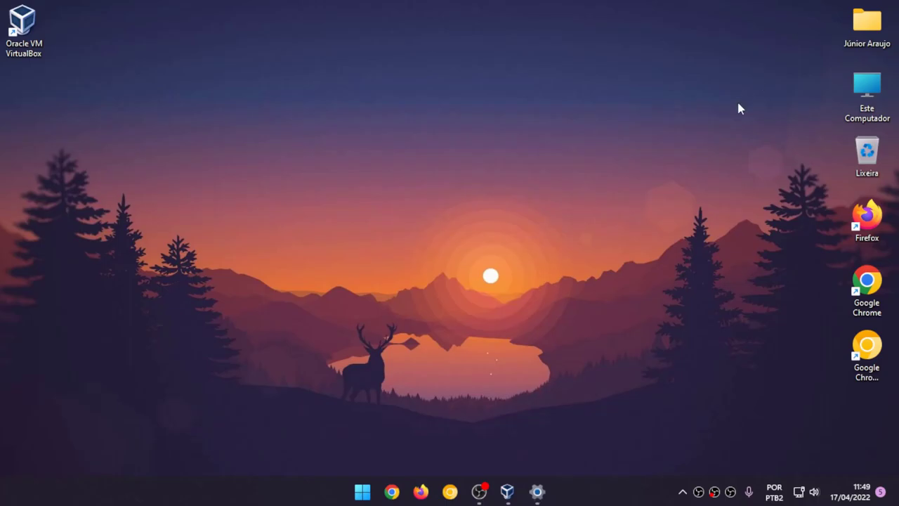
- Switch back to the VirtualBox manager and start creating a new virtual machine named pop OSx64
key("super+Tab")
key("Right")
key("Return")
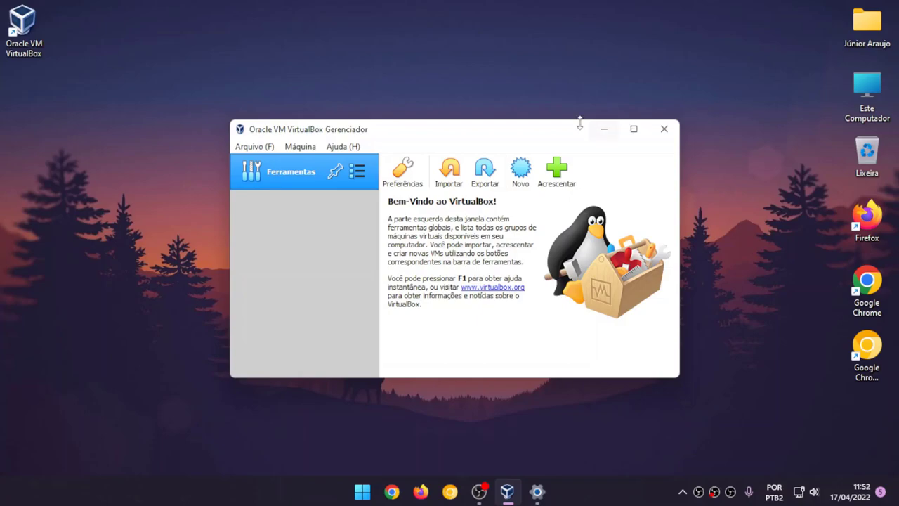
left_click(520, 172)
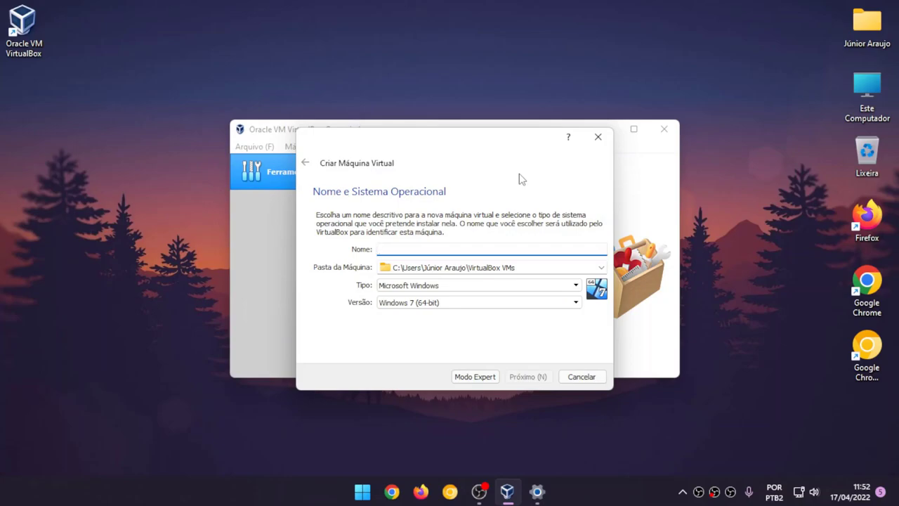
type("pop OSx64")
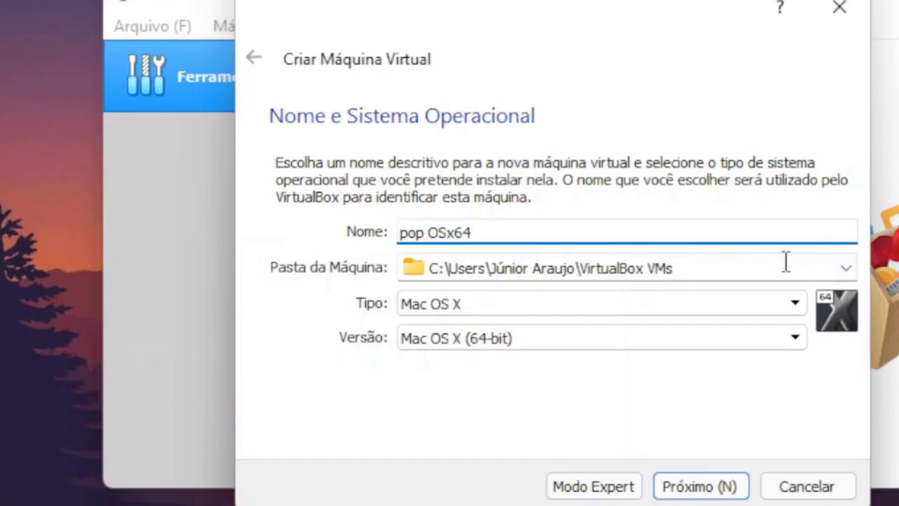
- Set the new virtual machine's operating system type to Linux and its version to Ubuntu (64-bit)
left_click(757, 303)
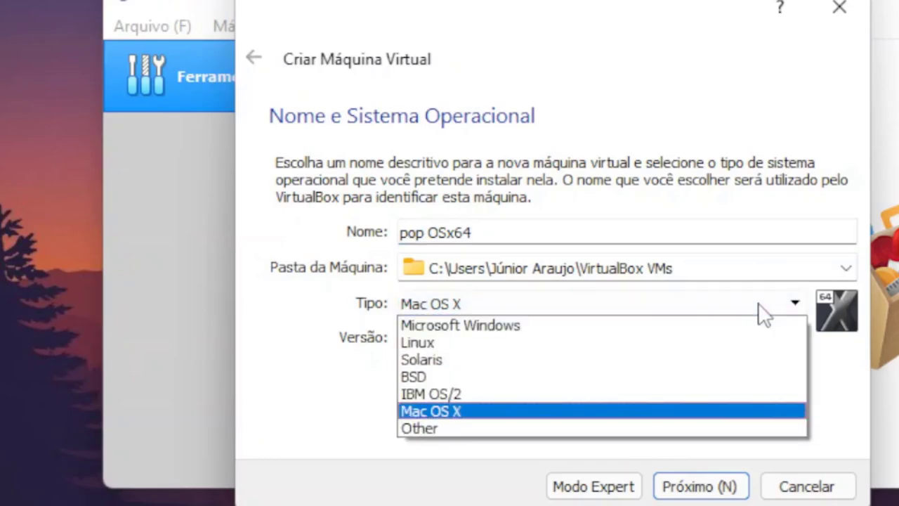
key("l")
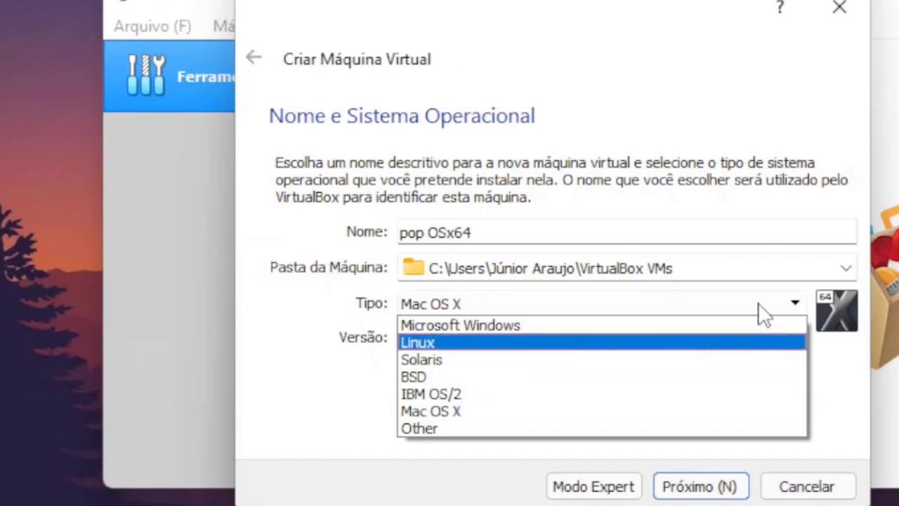
key("Return")
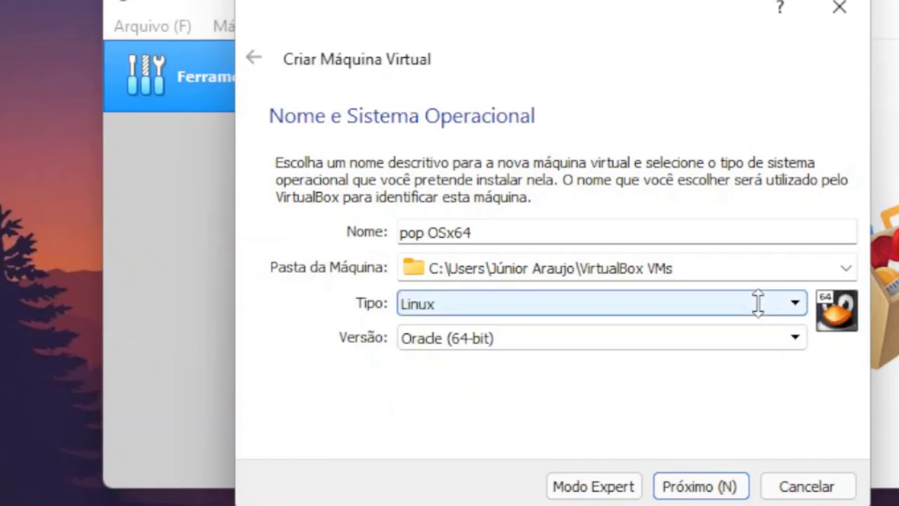
left_click(708, 339)
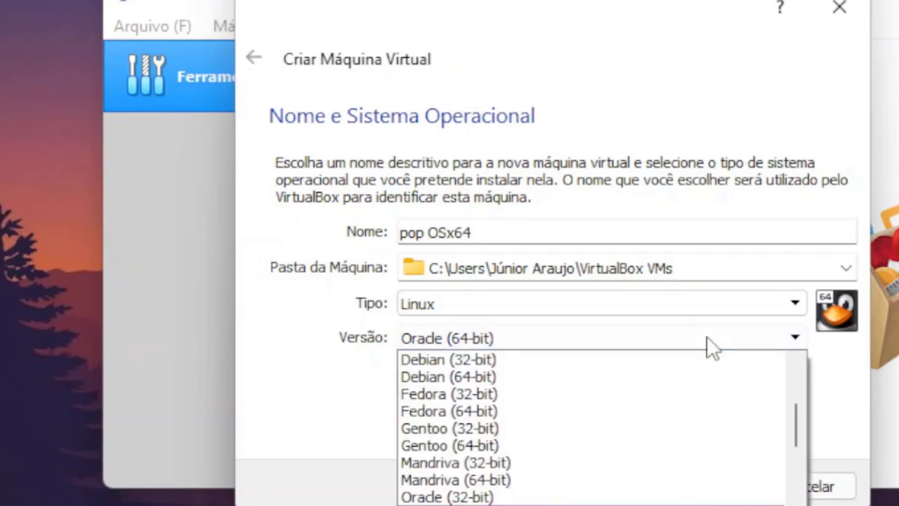
scroll(712, 346, "down", 2)
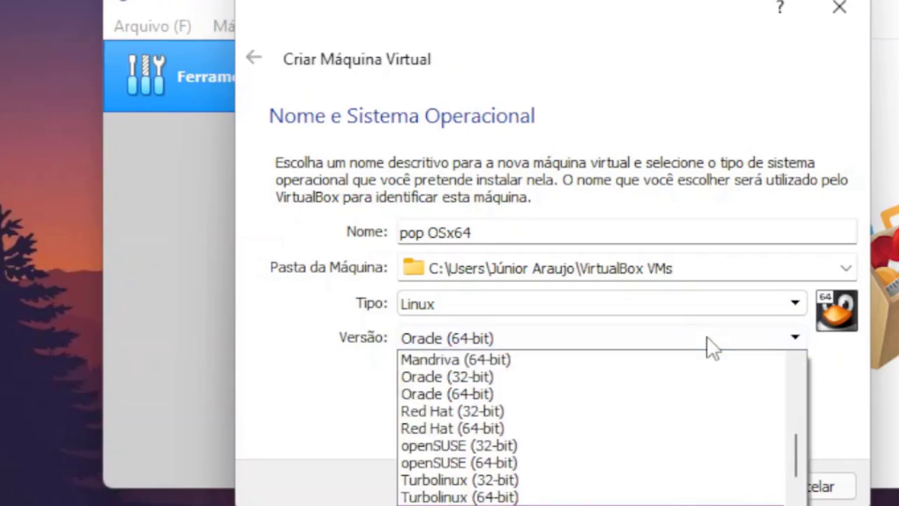
scroll(711, 346, "down", 1)
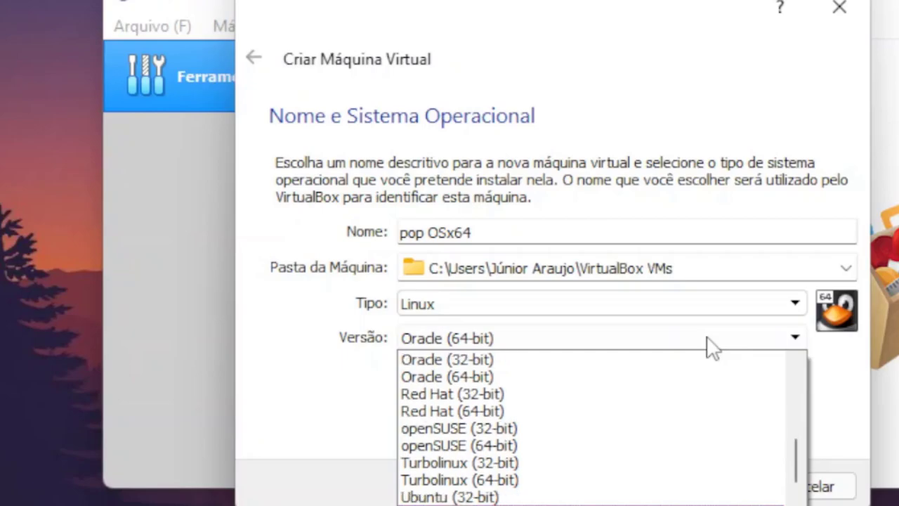
left_click(709, 343)
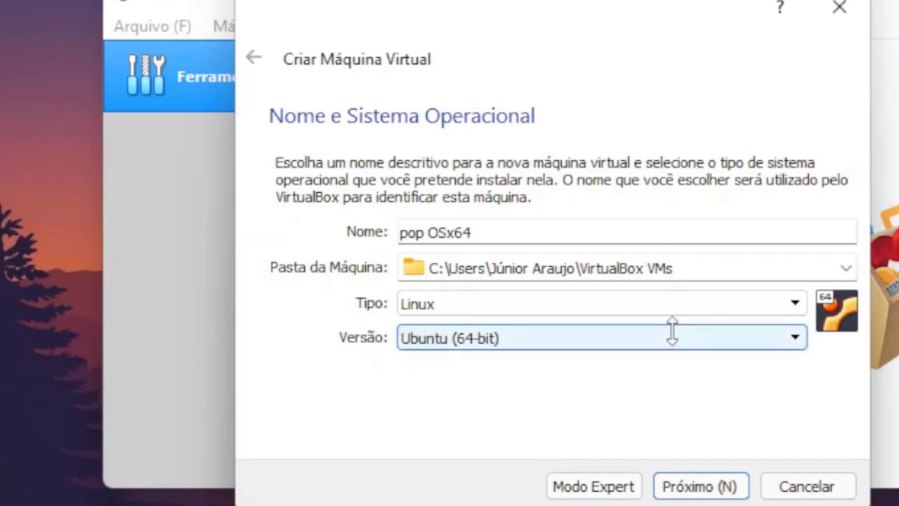
- Review the available types and versions, keep Linux and Ubuntu (64-bit), and continue to the memory size
left_click(662, 305)
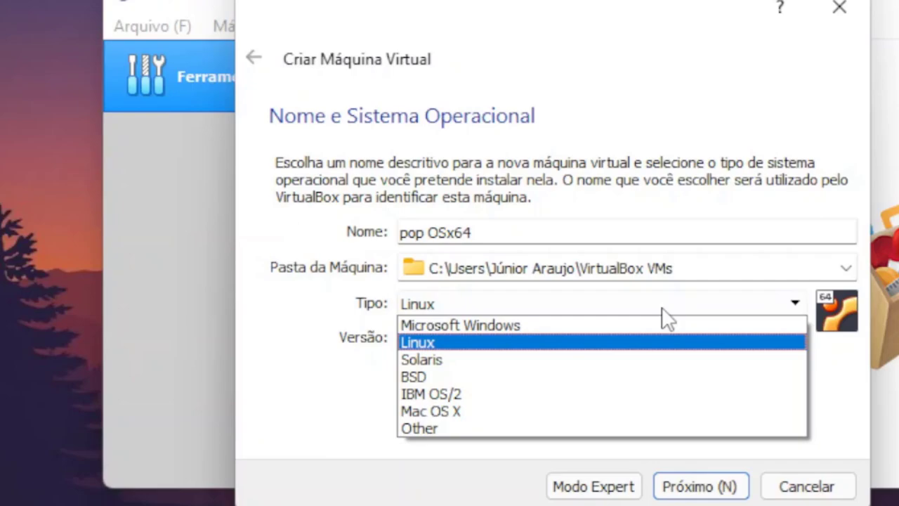
left_click(662, 309)
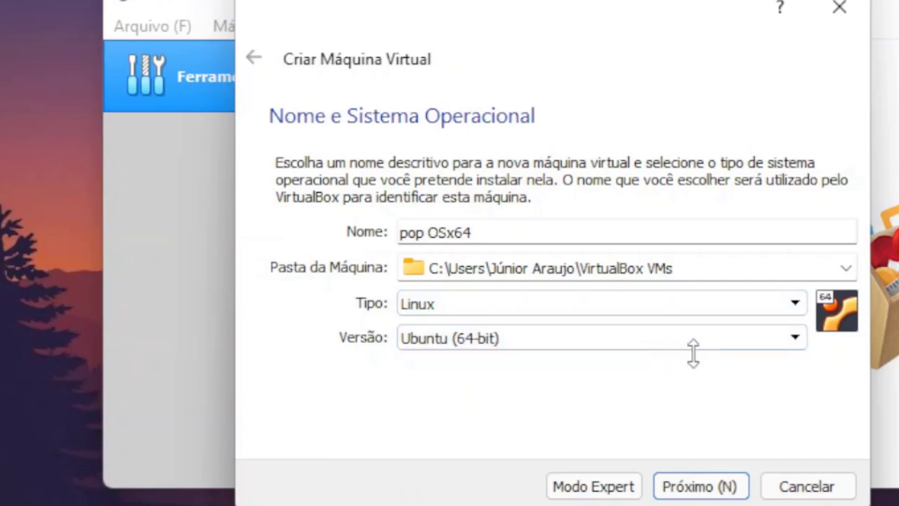
key("Tab")
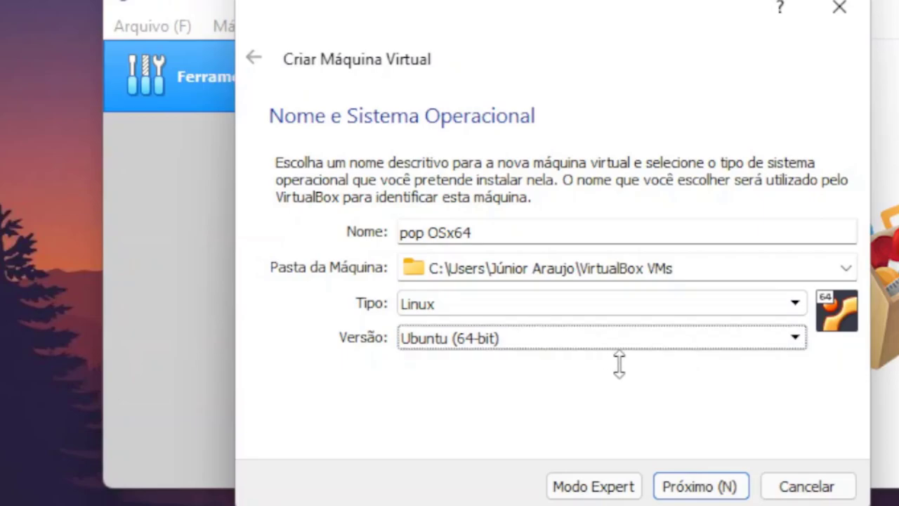
left_click(656, 338)
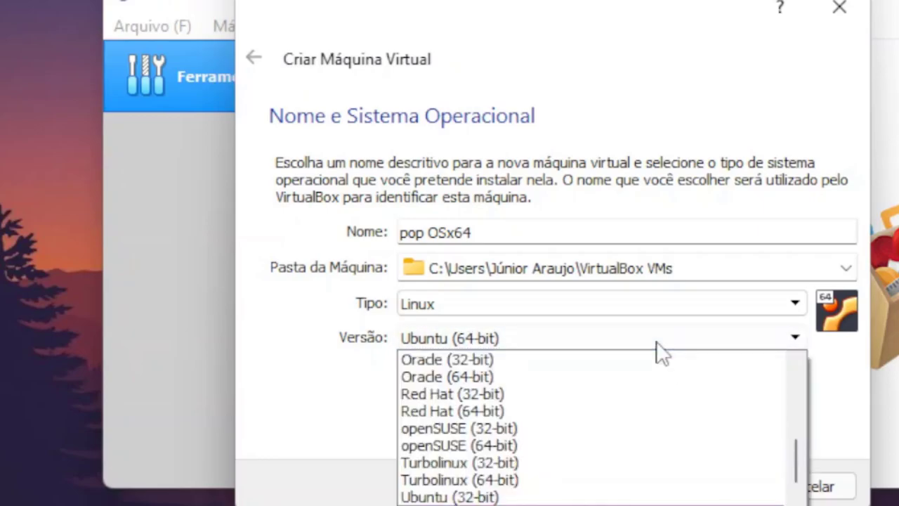
left_click(657, 343)
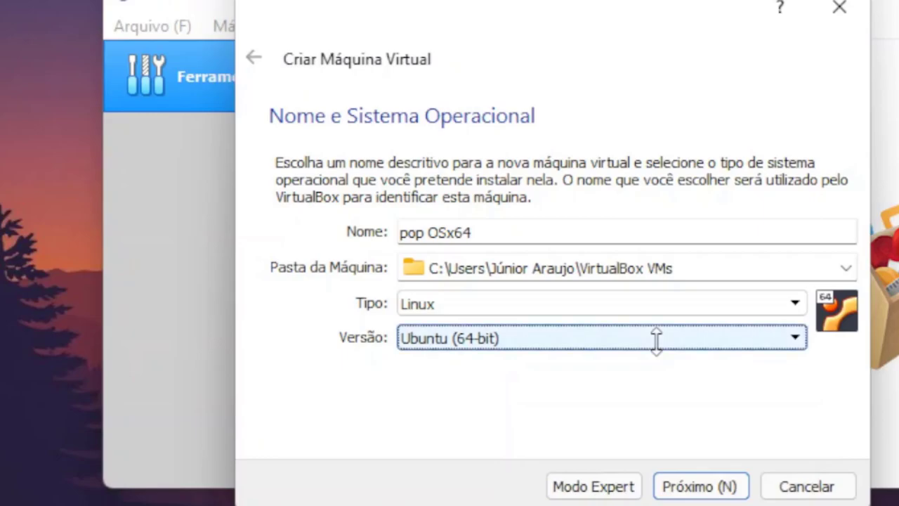
left_click(733, 489)
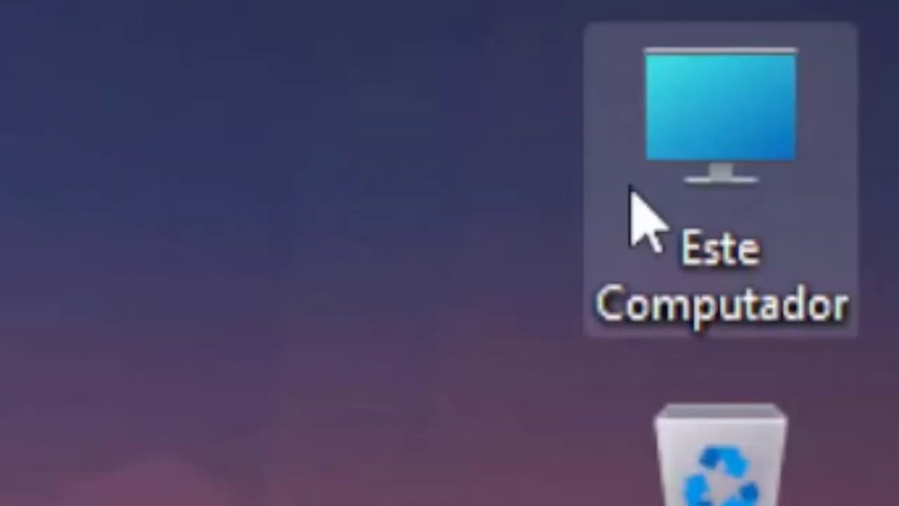
- Check the computer's installed RAM in the properties of Este Computador and minimize the Settings window
right_click(630, 193)
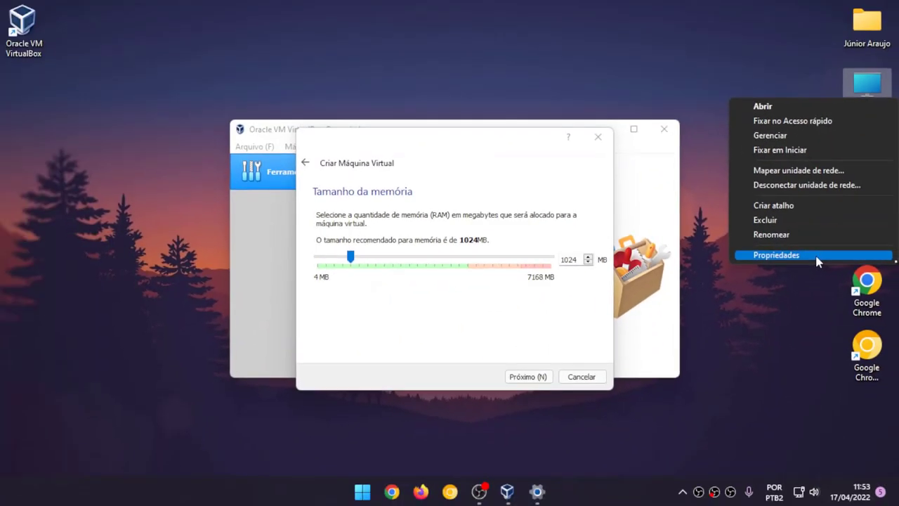
left_click(817, 256)
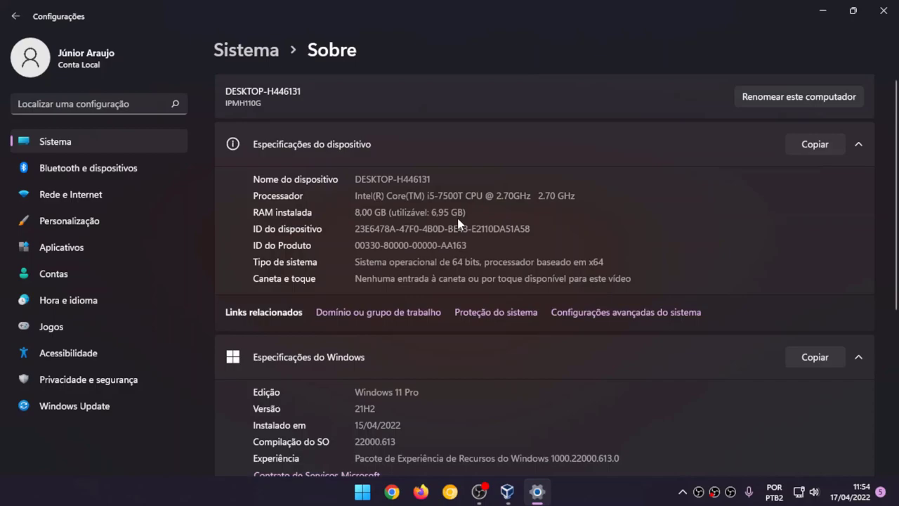
scroll(458, 223, "down", 2)
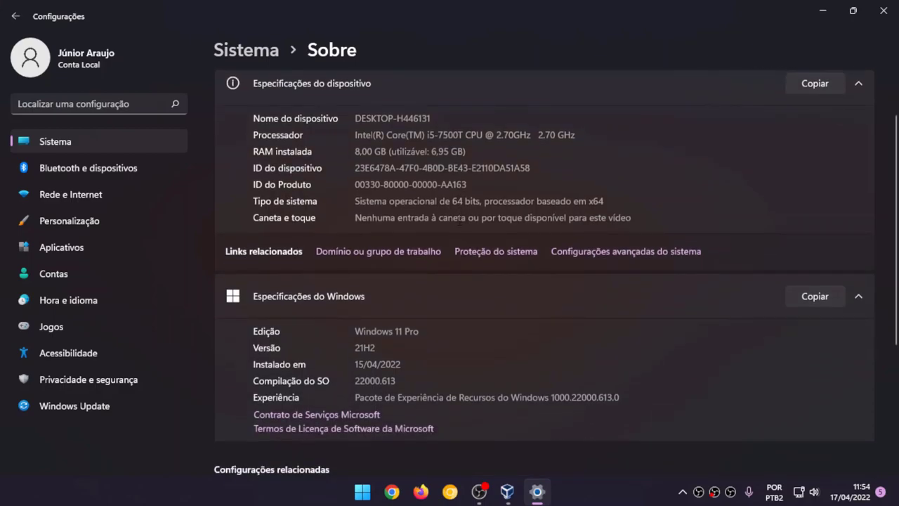
scroll(460, 221, "up", 2)
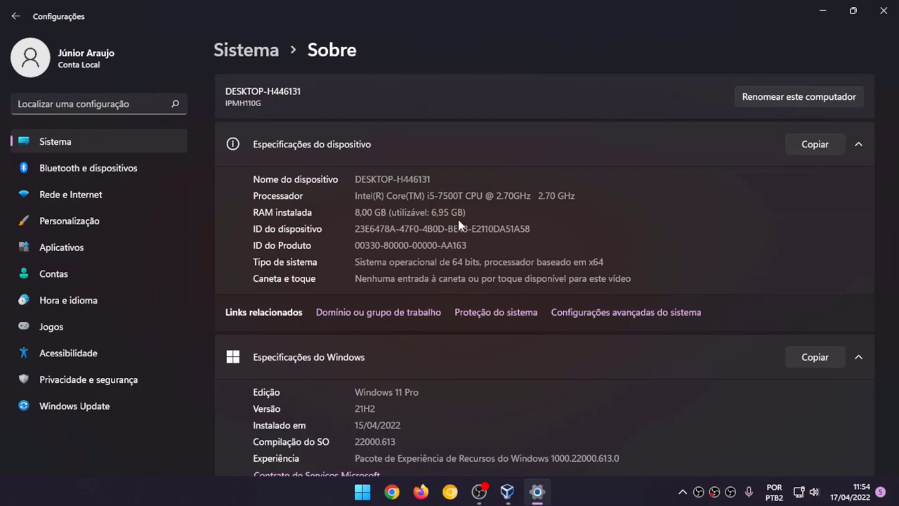
left_click(823, 10)
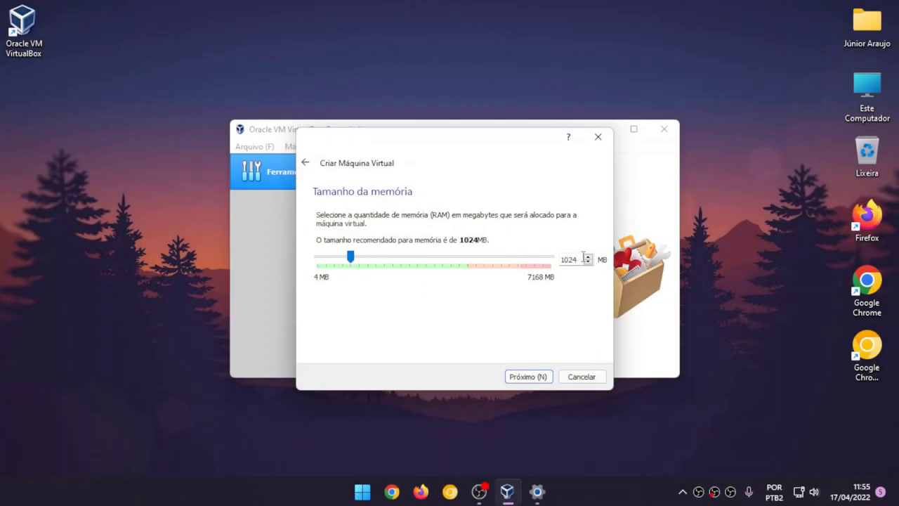
- Set the virtual machine's memory to 2048 MB and choose to create a new virtual hard disk now
double_click(583, 258)
type("2048")
left_click(529, 377)
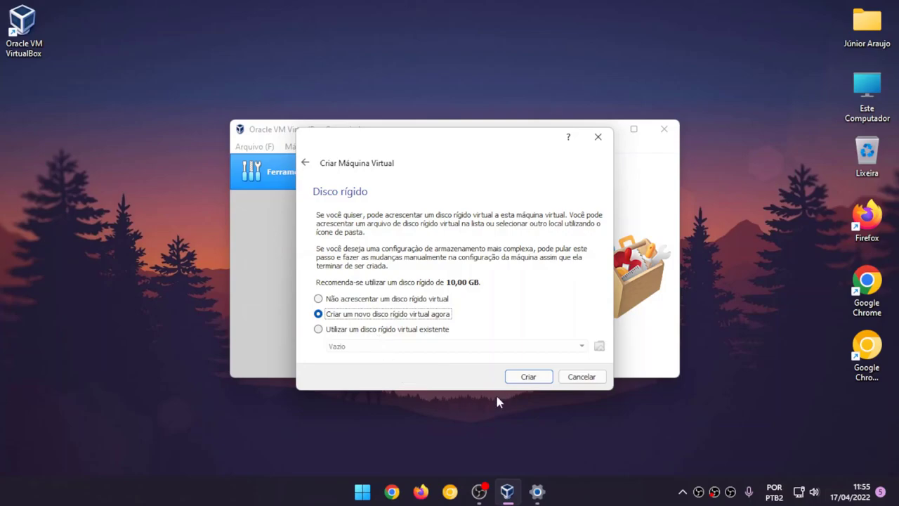
left_click(538, 376)
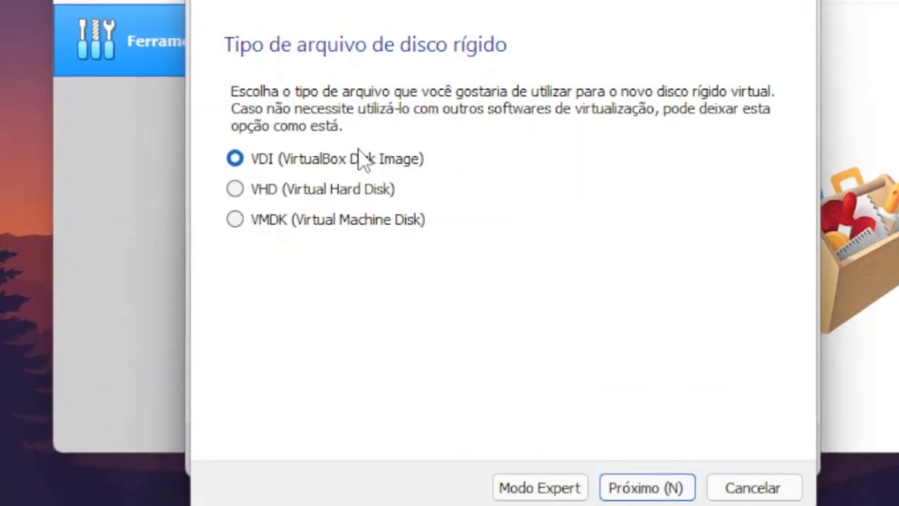
- Try the VHD and VMDK hard disk file types, and return to VDI (VirtualBox Disk Image)
key("Down")
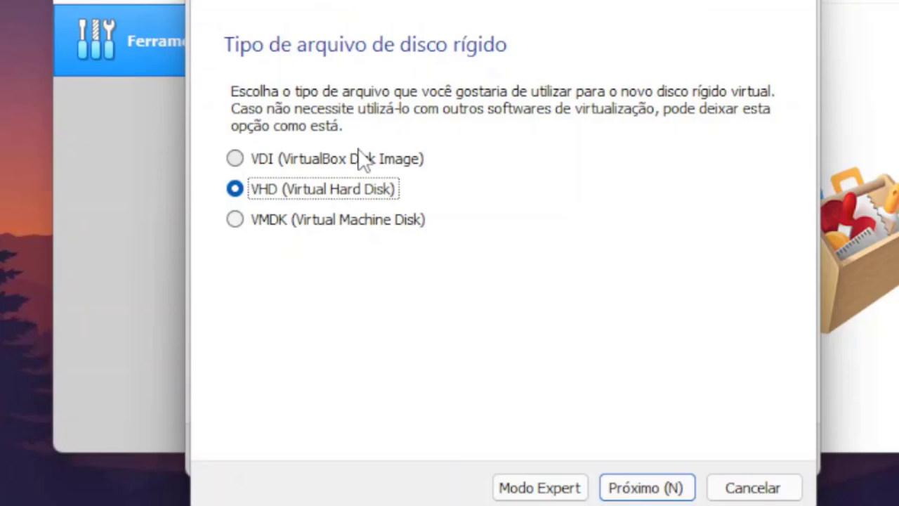
key("Down")
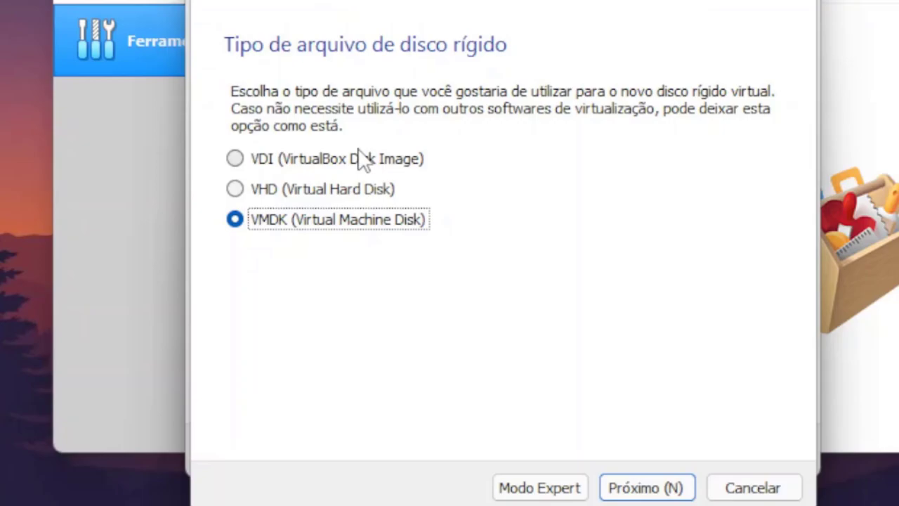
key("Up")
key("Up")
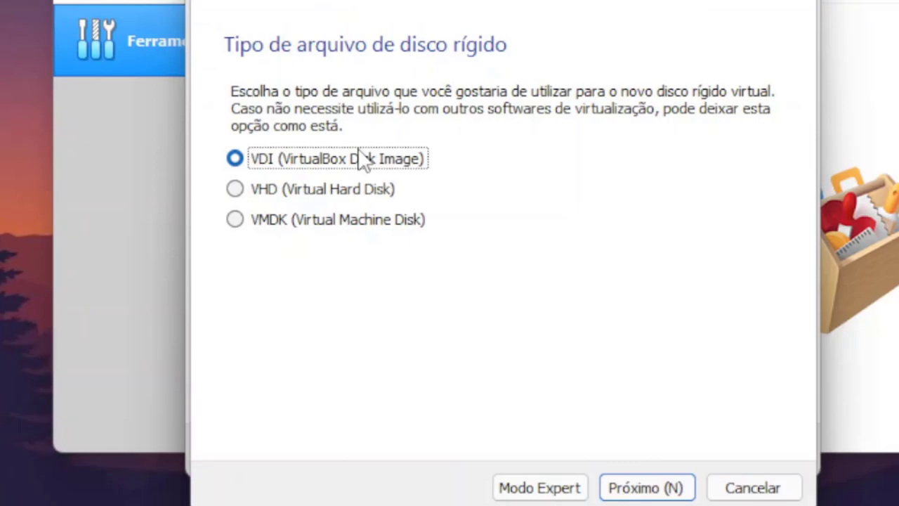
- Continue with VDI as the disk file type and check the drives' free space in Este Computador, closing its window
key("Return")
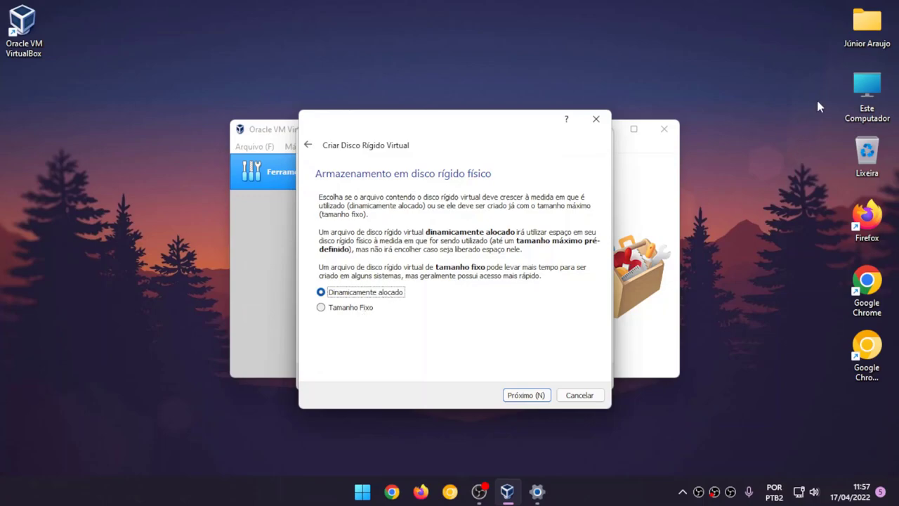
double_click(861, 88)
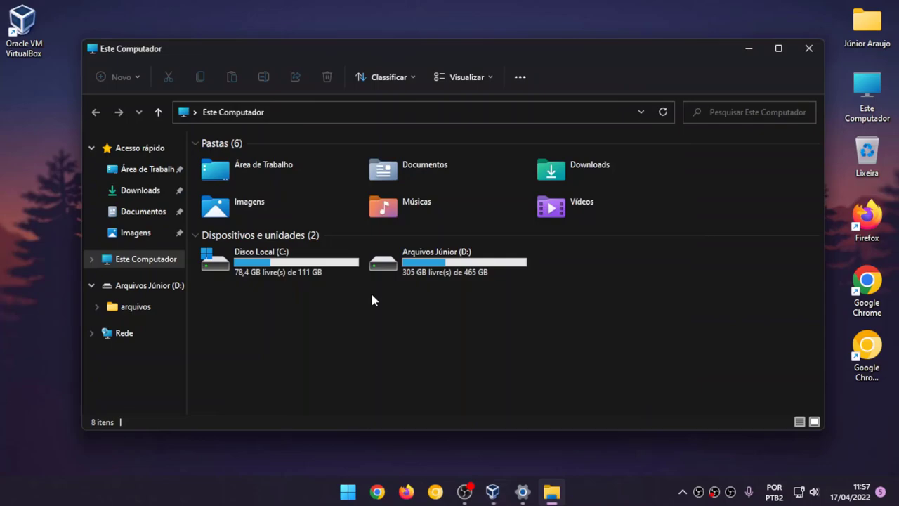
left_click_drag(373, 296, 523, 327)
key("alt+F4")
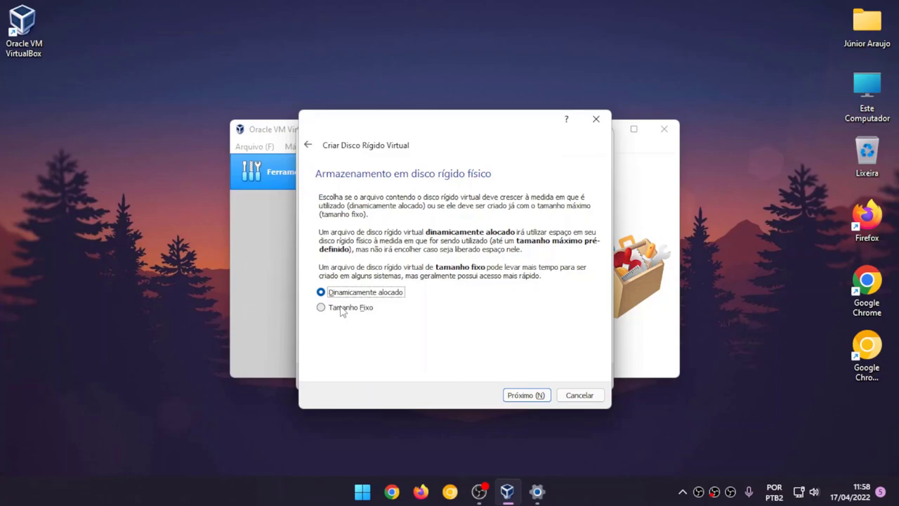
- Keep the virtual hard disk dynamically allocated, create it with a size of 66,36 GB, and show the desktop
left_click(546, 396)
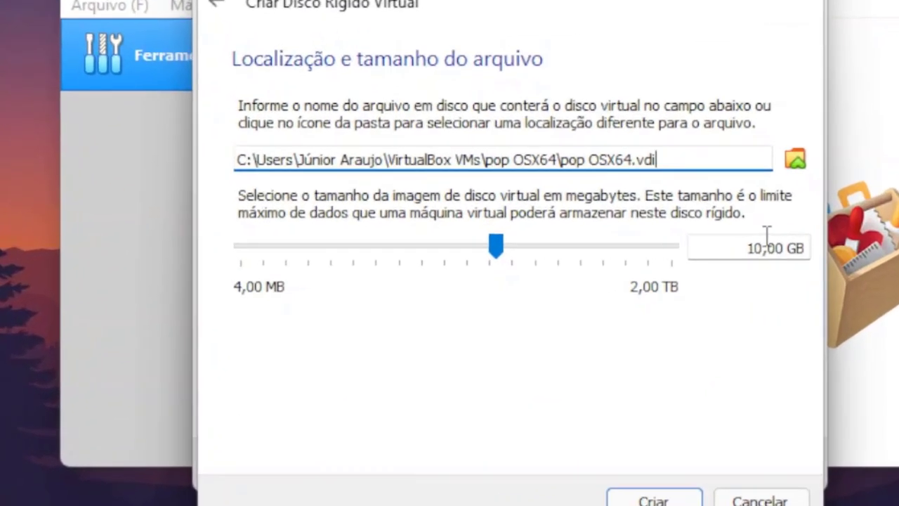
left_click_drag(496, 263, 582, 267)
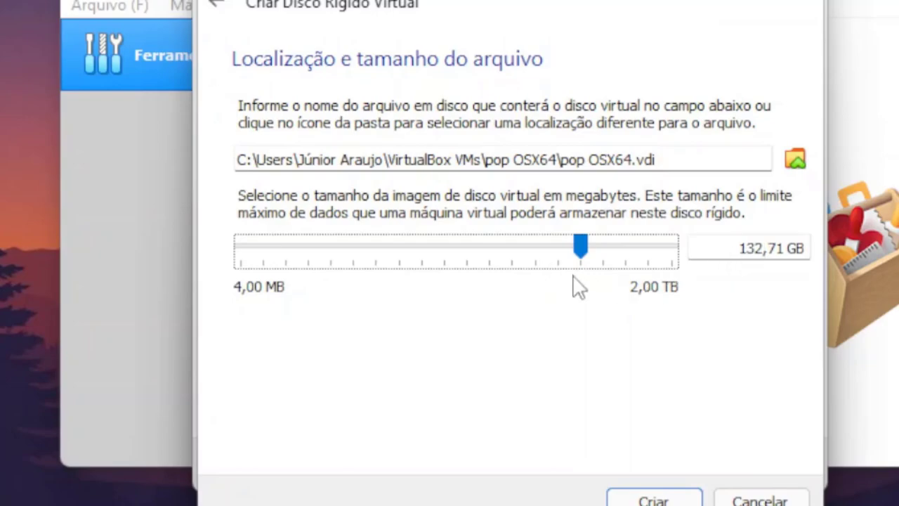
left_click(526, 252)
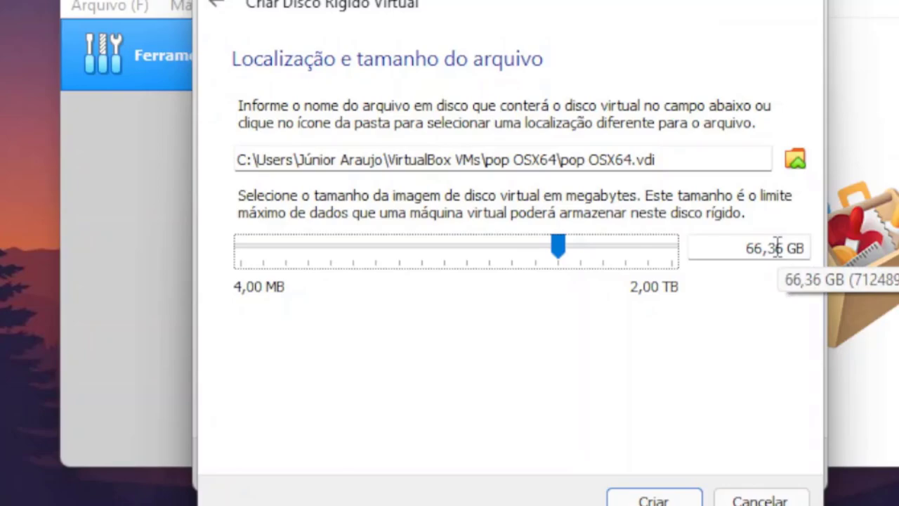
left_click(669, 501)
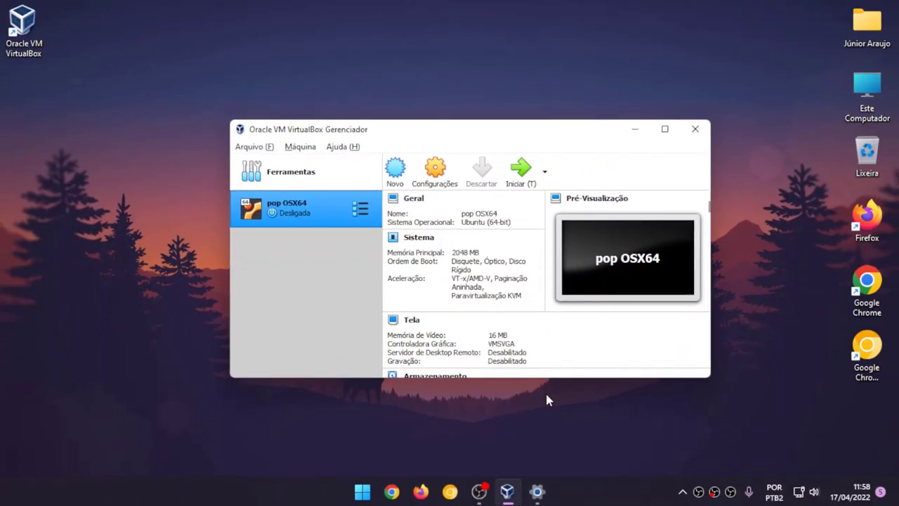
key("super+d")
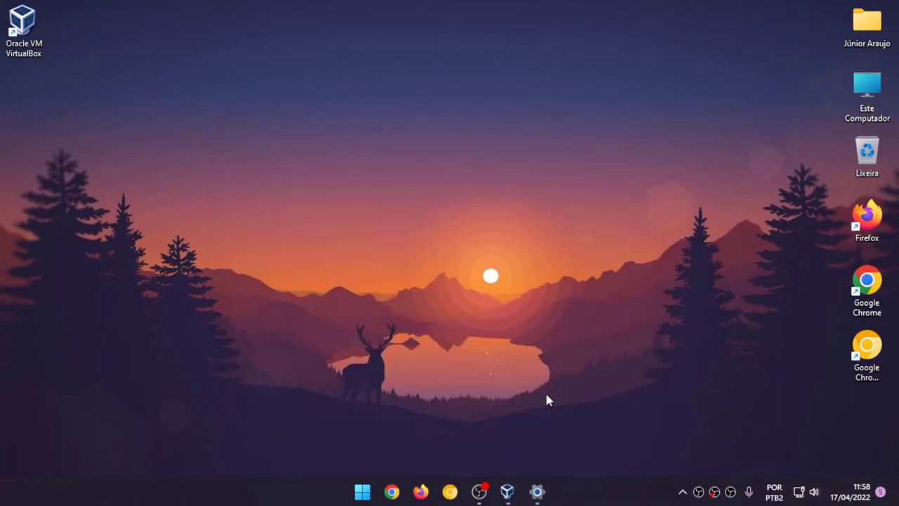